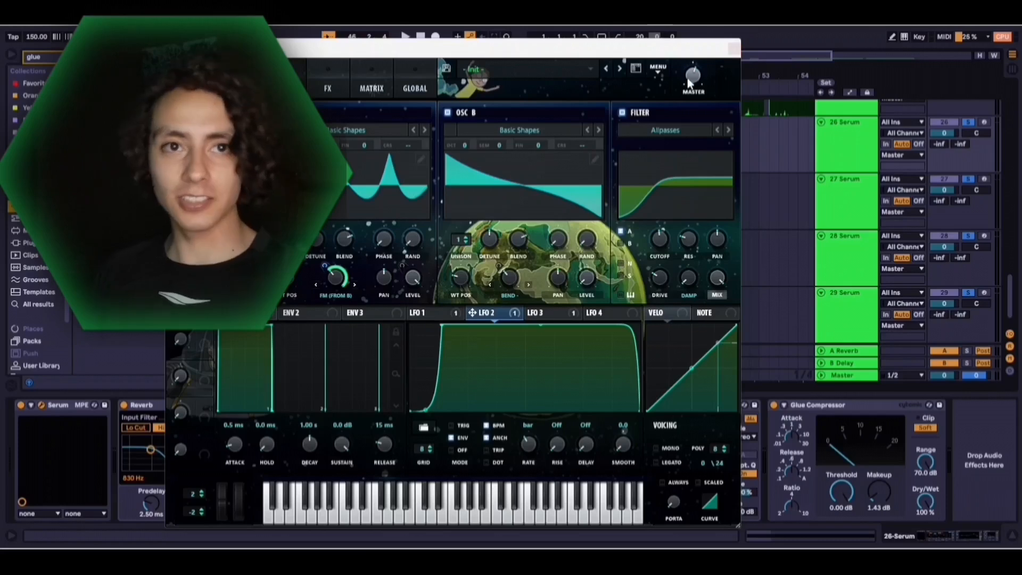
Play back the Serum clips around bars 44 to 48 with the Serum plug-in window closed
{"action": "key", "text": "space"}
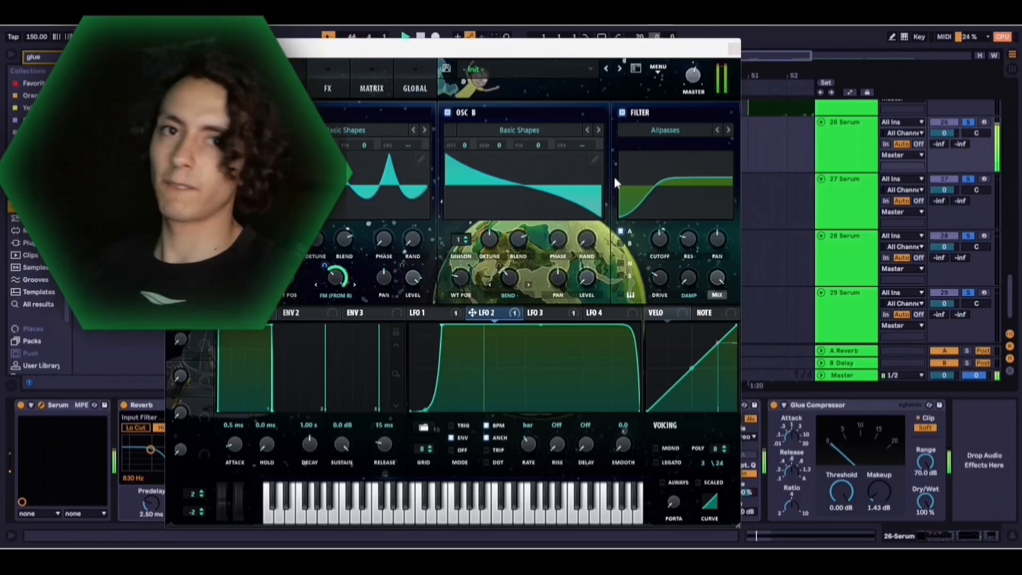
{"action": "left_click", "coordinate": [734, 49]}
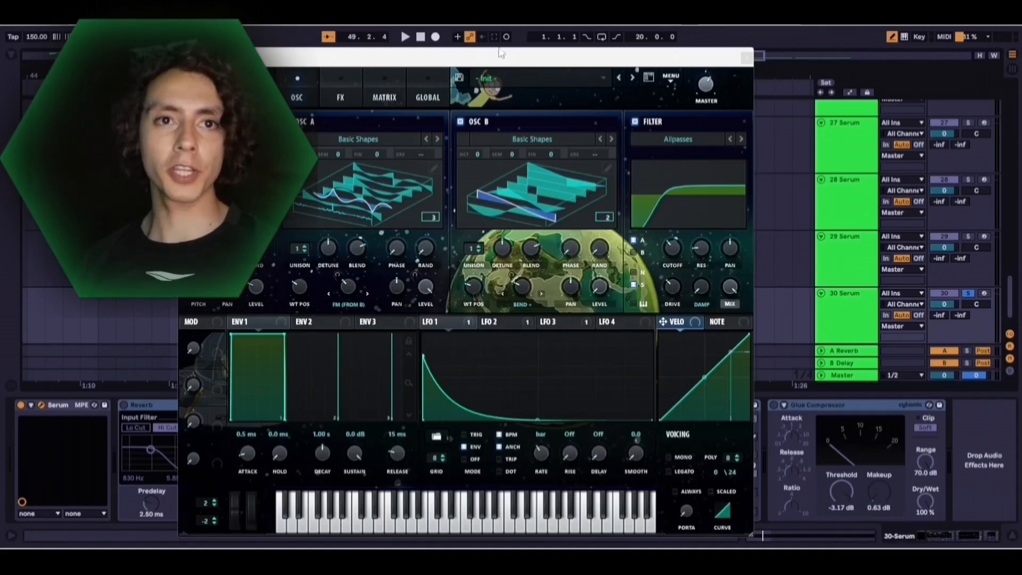
{"action": "left_click_drag", "start_coordinate": [500, 53], "coordinate": [505, 29]}
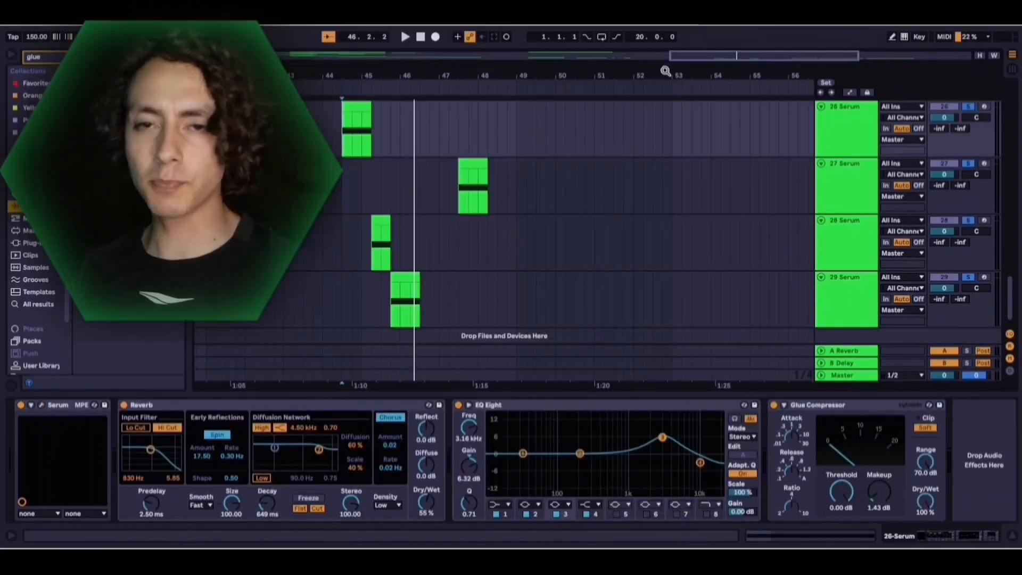
{"action": "scroll", "coordinate": [609, 128], "scroll_direction": "right", "scroll_amount": 3}
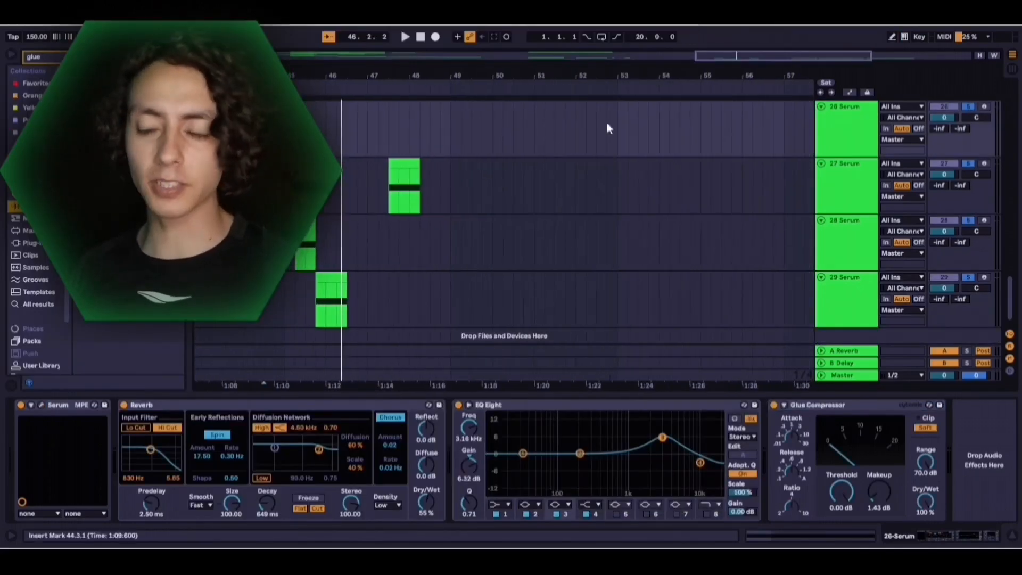
Listen to the Deathmatch, Asteroid and Rage Room reference clips on the Tracks track from bar 51 onward
{"action": "scroll", "coordinate": [608, 128], "scroll_direction": "up", "scroll_amount": 3}
{"action": "left_click_drag", "start_coordinate": [656, 79], "coordinate": [510, 75]}
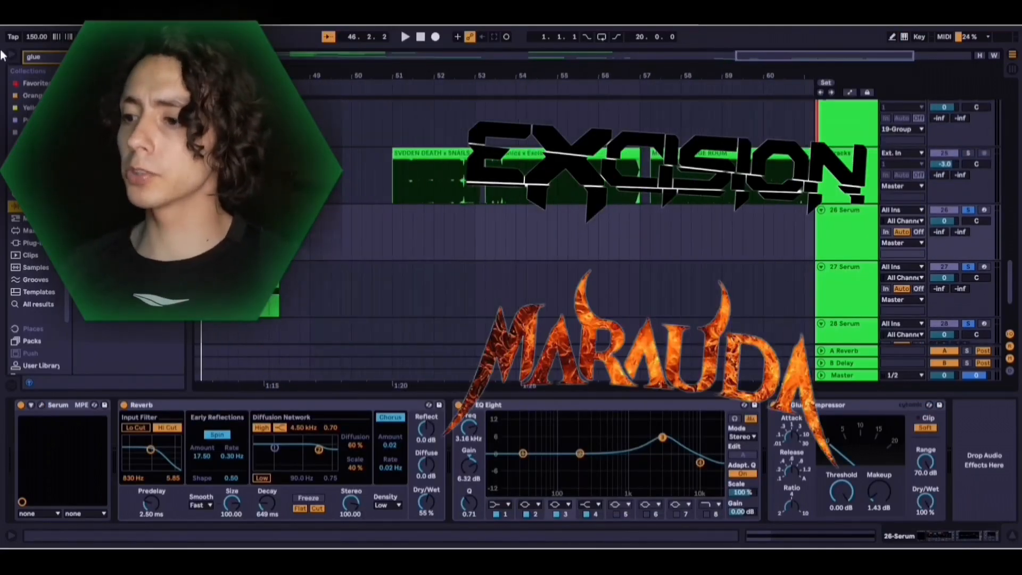
{"action": "left_click", "coordinate": [11, 55]}
{"action": "left_click_drag", "start_coordinate": [314, 76], "coordinate": [157, 77]}
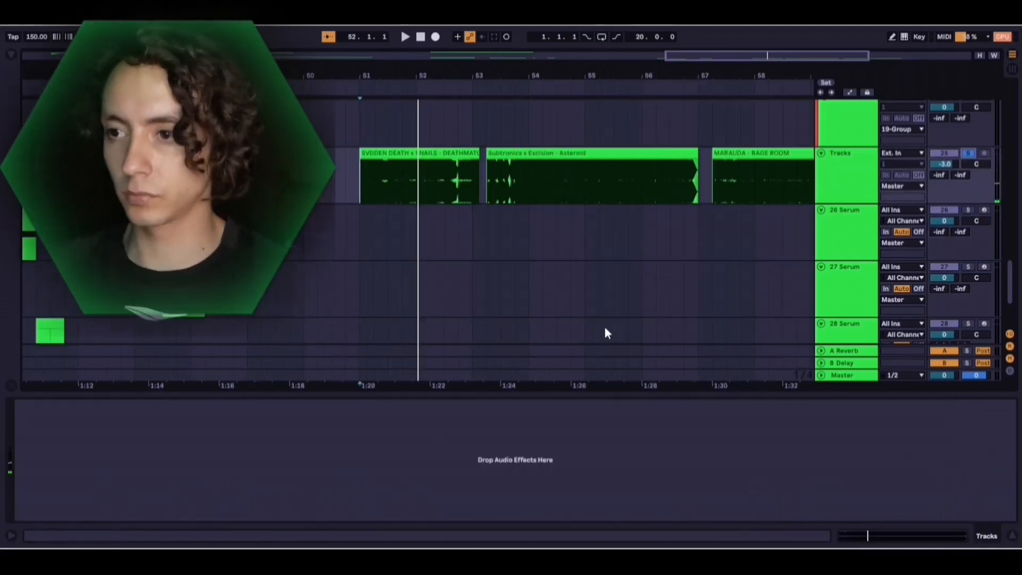
{"action": "key", "text": "space"}
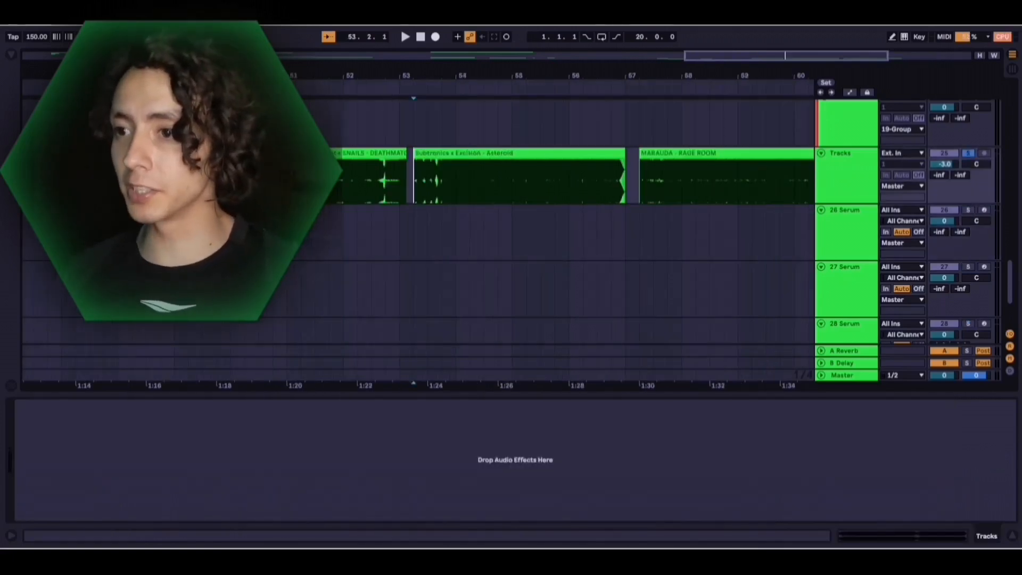
{"action": "key", "text": "space"}
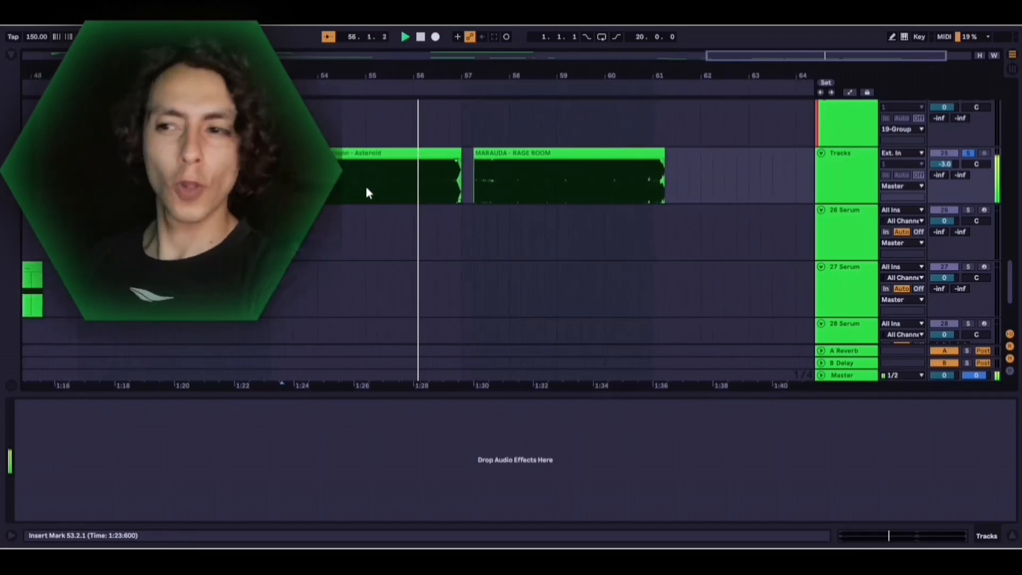
{"action": "key", "text": "space"}
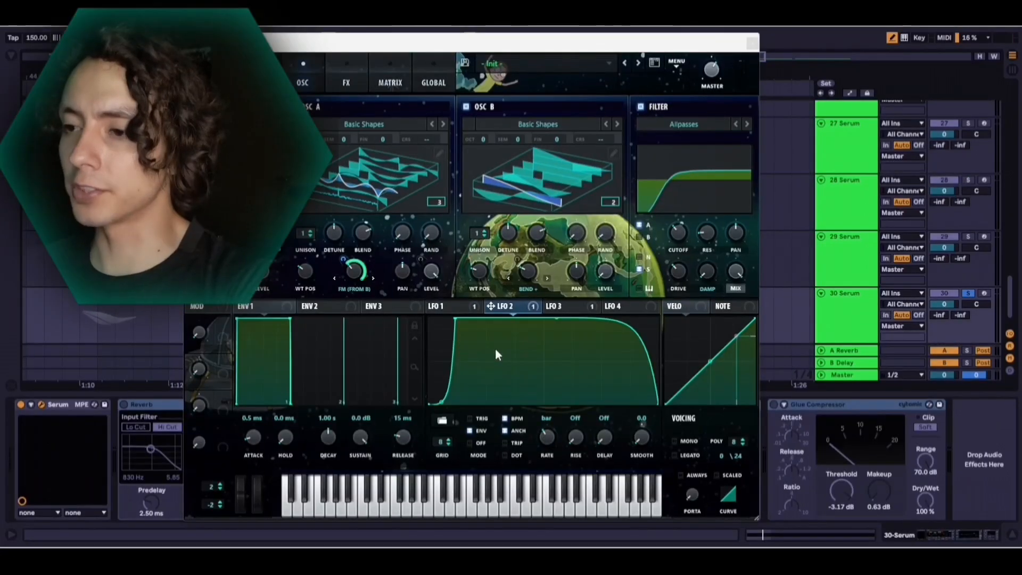
{"action": "key", "text": "space"}
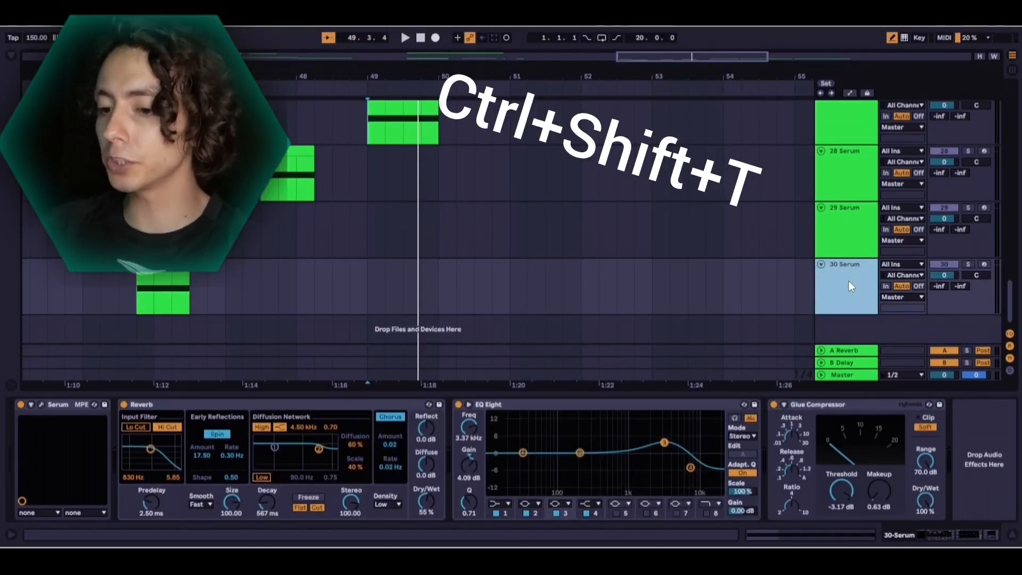
Insert a new MIDI track below 30 Serum and create a one-bar MIDI clip at bar 49
{"action": "key", "text": "ctrl+shift+t"}
{"action": "double_click", "coordinate": [367, 284]}
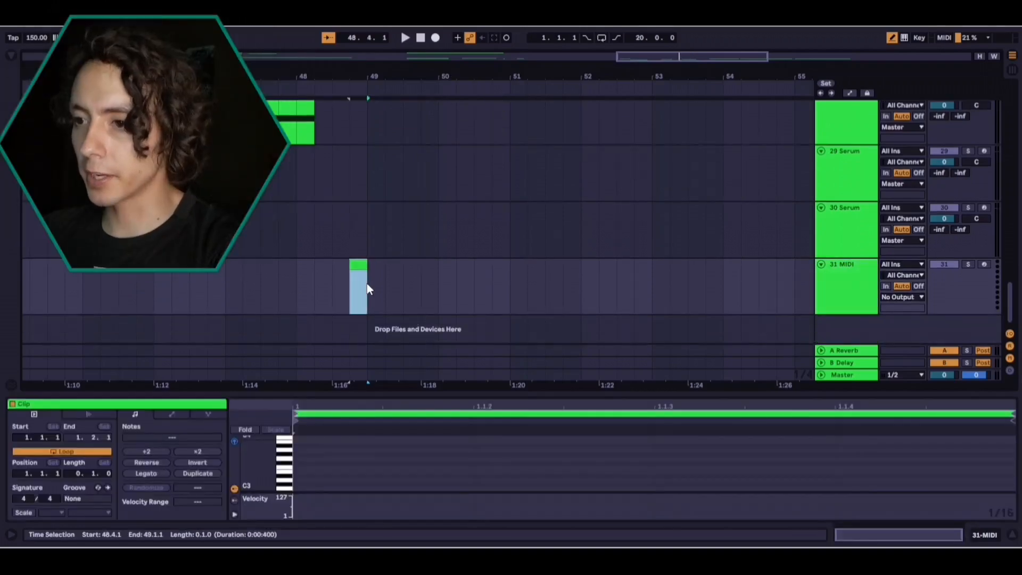
{"action": "left_click_drag", "start_coordinate": [379, 265], "coordinate": [431, 267]}
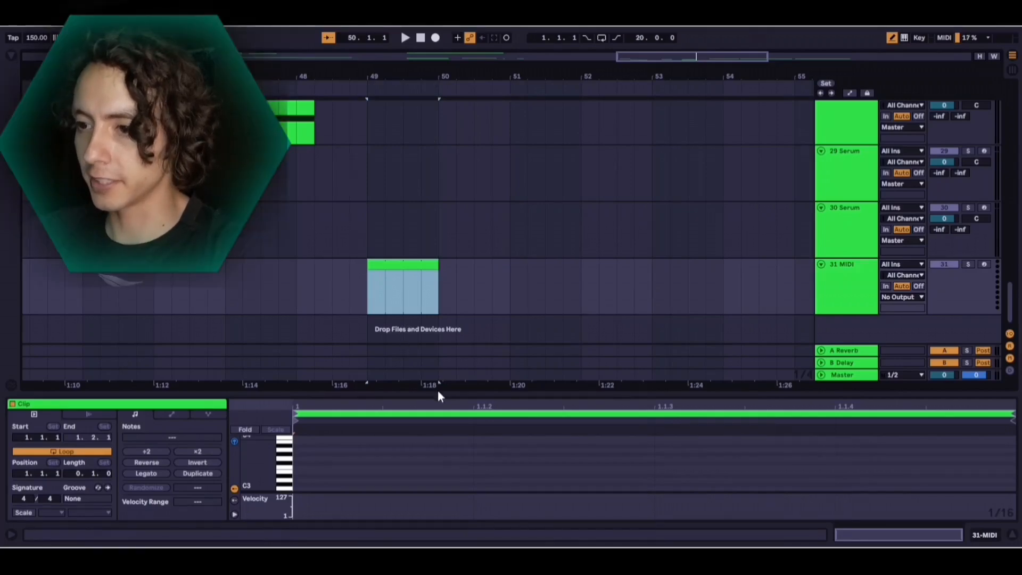
Set the clip's loop length to 1.0.0 and enter a D0 note lasting the whole bar
{"action": "left_click_drag", "start_coordinate": [437, 392], "coordinate": [328, 215]}
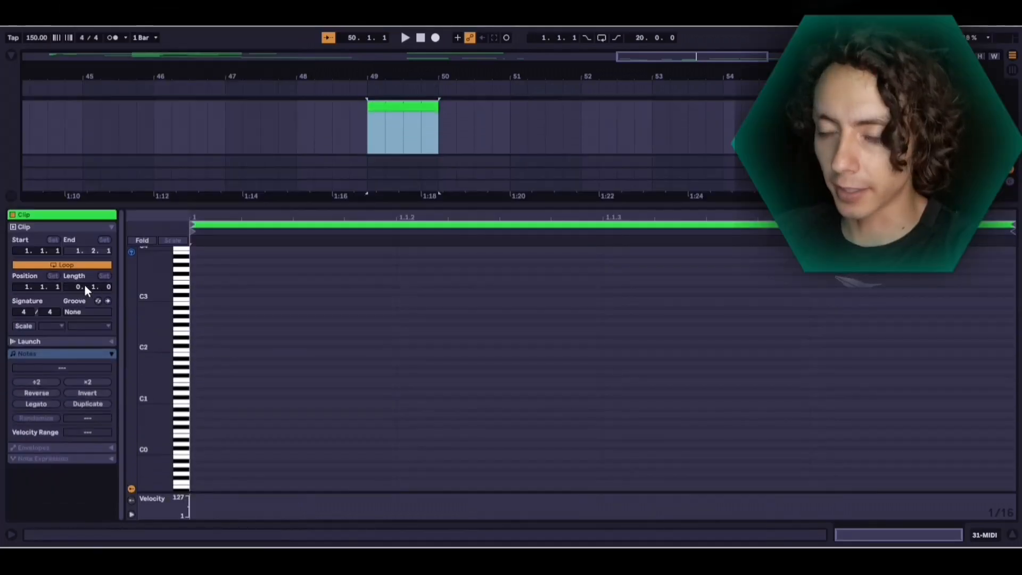
{"action": "left_click_drag", "start_coordinate": [80, 287], "coordinate": [91, 290]}
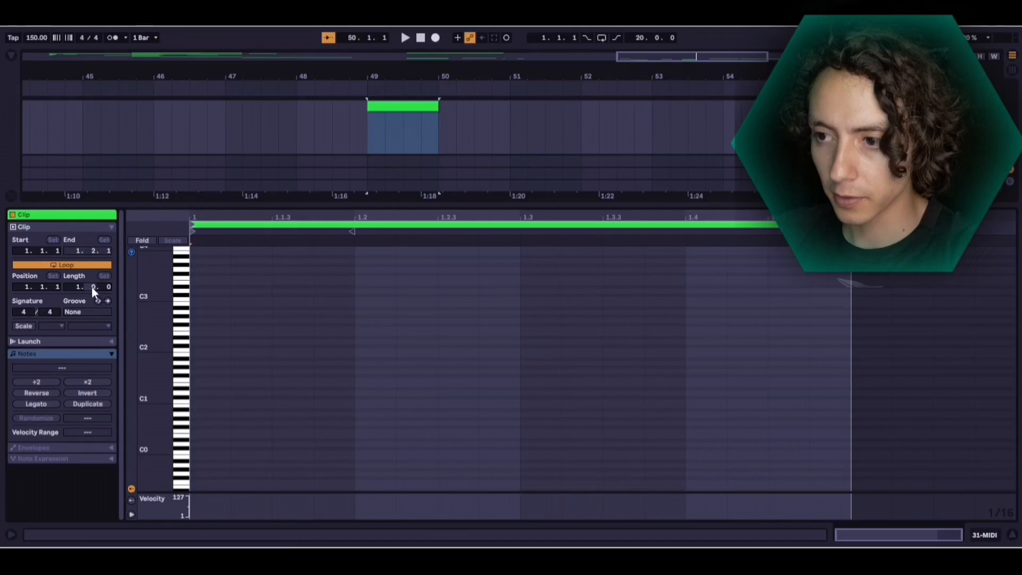
{"action": "left_click", "coordinate": [416, 133]}
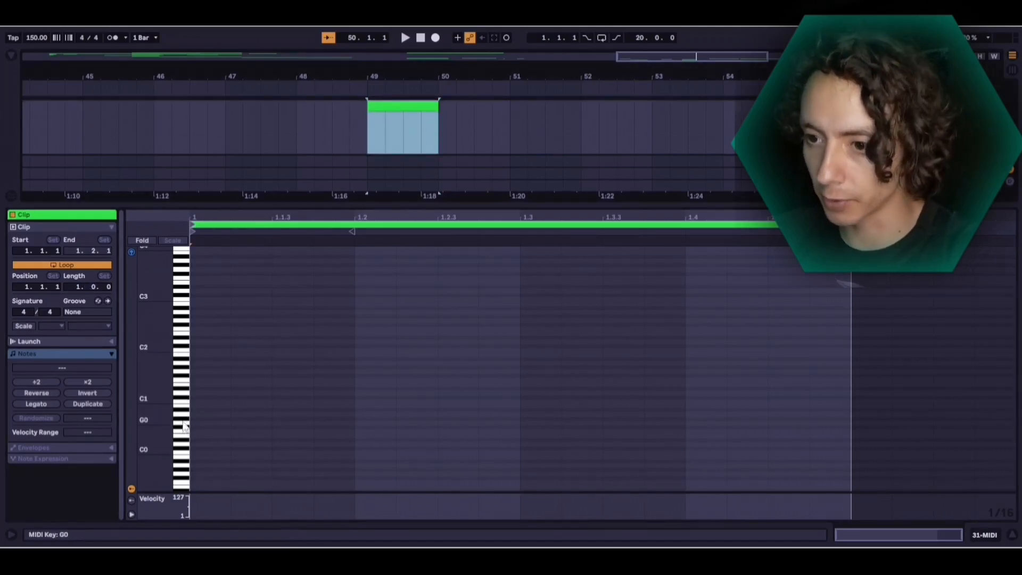
{"action": "left_click", "coordinate": [195, 444]}
{"action": "left_click_drag", "start_coordinate": [231, 440], "coordinate": [854, 447]}
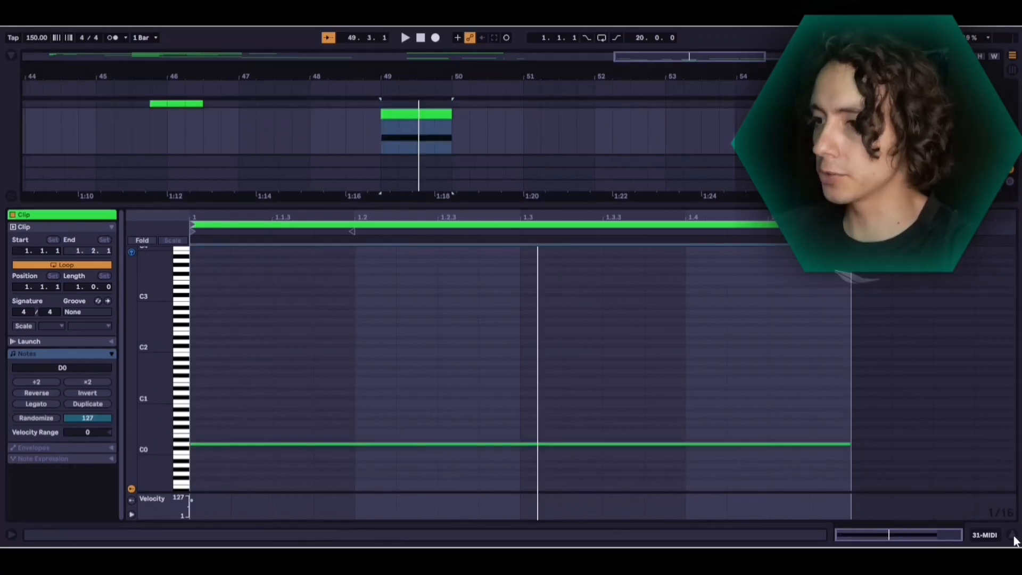
Load the VST3 version of Serum from the plug-ins onto the new MIDI track
{"action": "left_click", "coordinate": [1012, 535]}
{"action": "left_click", "coordinate": [12, 56]}
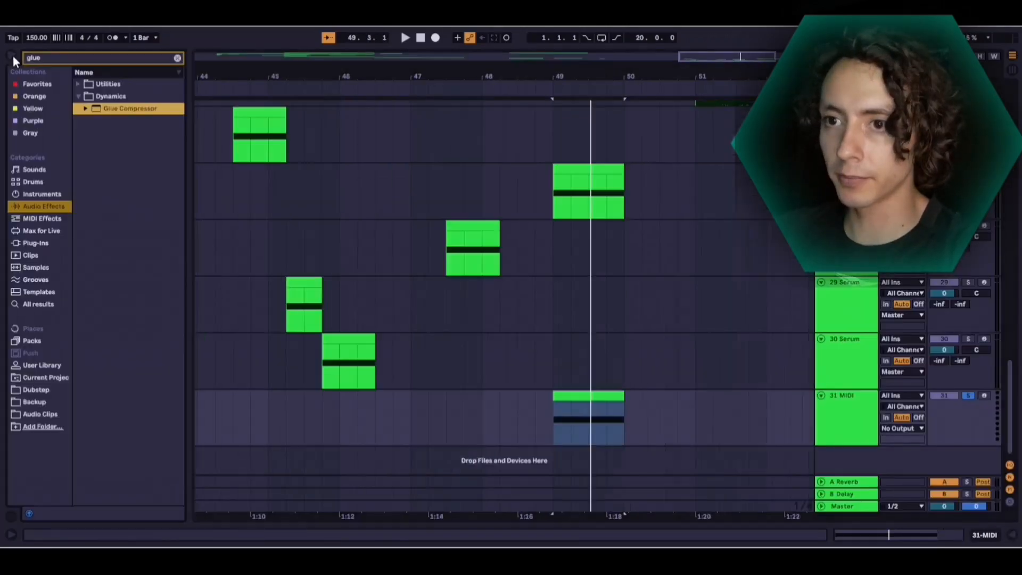
{"action": "left_click", "coordinate": [35, 243]}
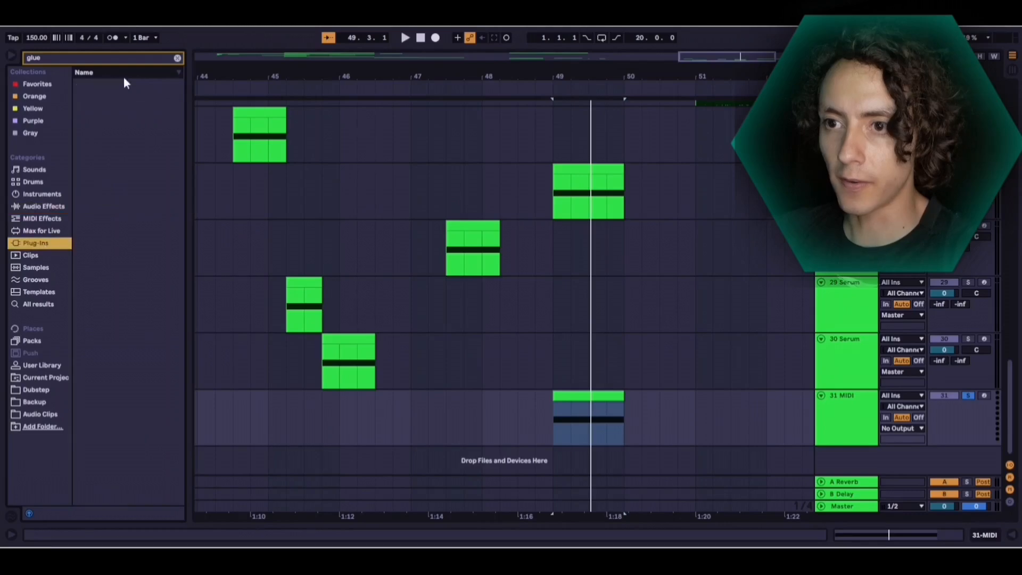
{"action": "left_click", "coordinate": [177, 57]}
{"action": "left_click", "coordinate": [149, 109]}
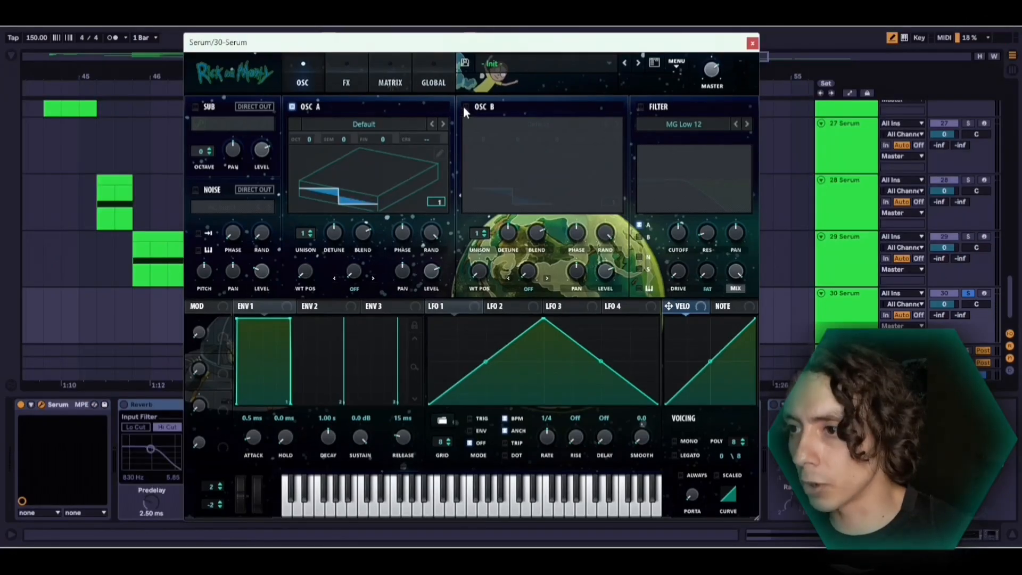
Enable oscillator B and load the Analog wavetable Basic Shapes into oscillators A and B, with both waveforms displayed in 3D
{"action": "left_click", "coordinate": [465, 106]}
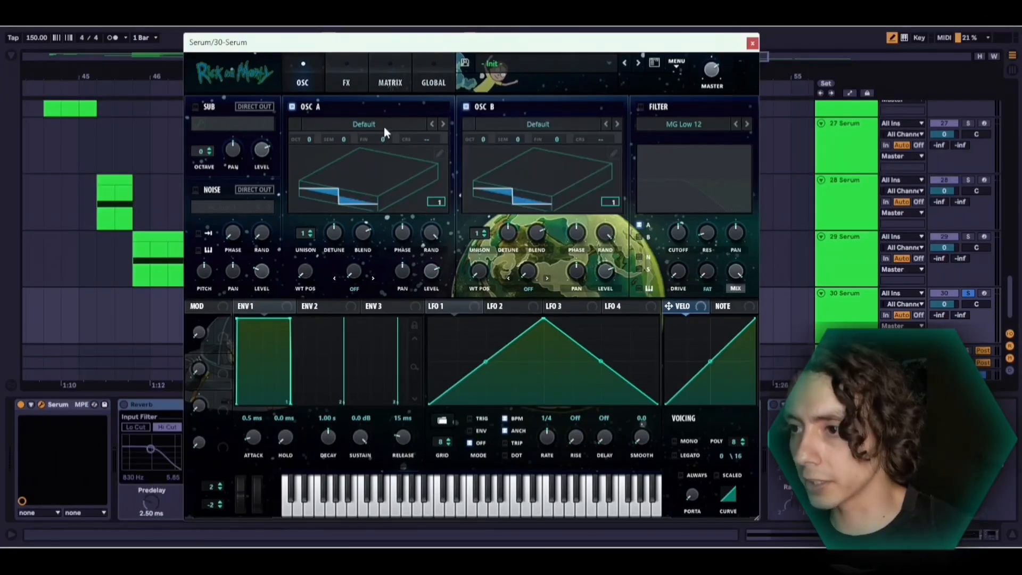
{"action": "left_click", "coordinate": [384, 127]}
{"action": "mouse_move", "coordinate": [361, 154]}
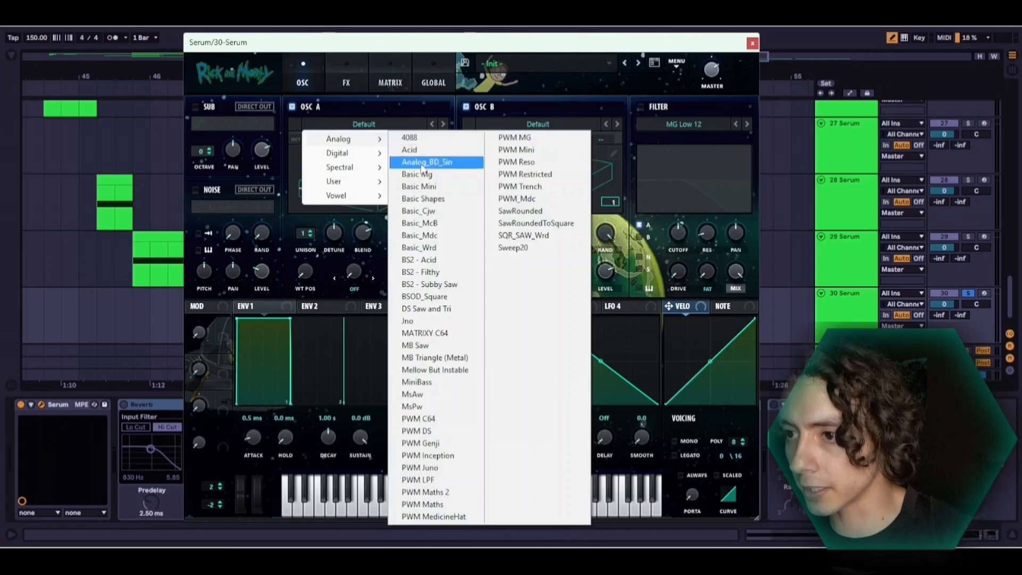
{"action": "left_click", "coordinate": [442, 199]}
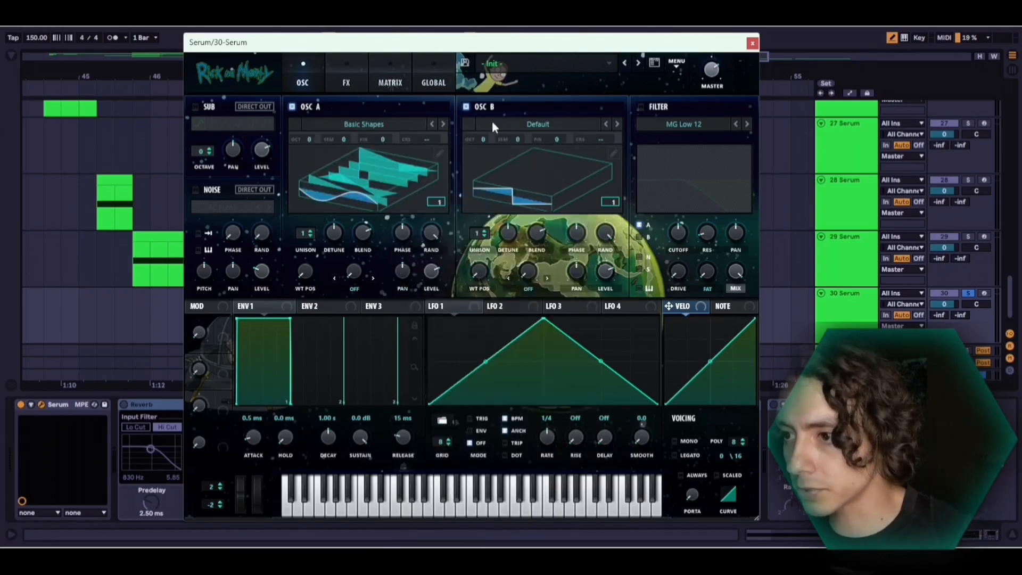
{"action": "left_click", "coordinate": [519, 126]}
{"action": "mouse_move", "coordinate": [532, 140]}
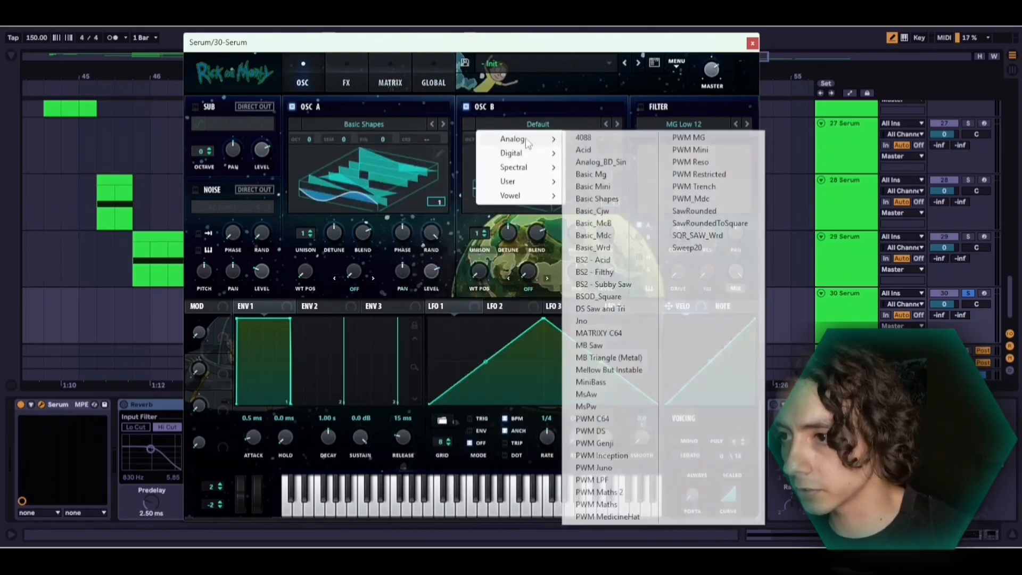
{"action": "left_click", "coordinate": [593, 199]}
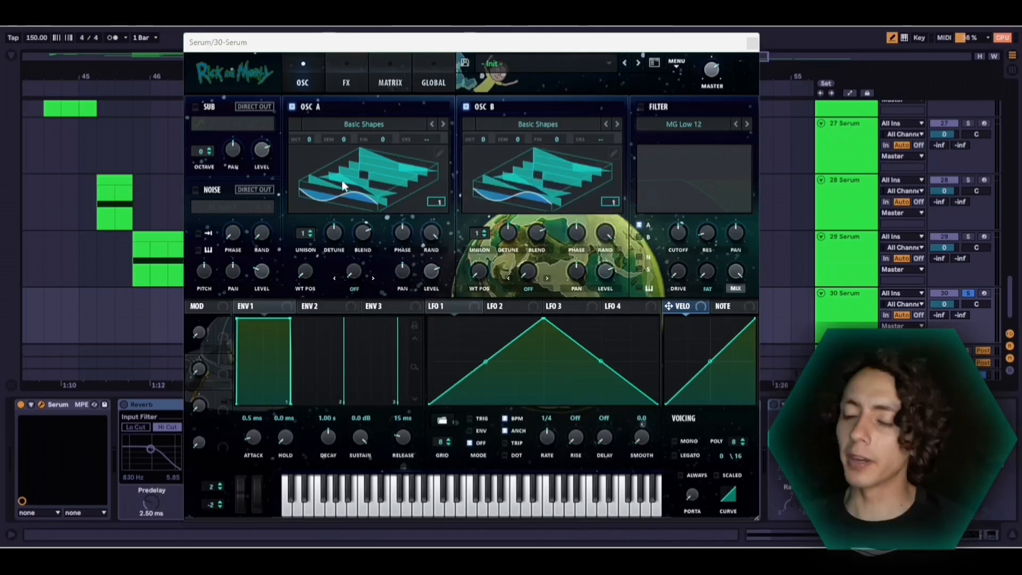
{"action": "left_click", "coordinate": [378, 175]}
{"action": "left_click", "coordinate": [378, 176]}
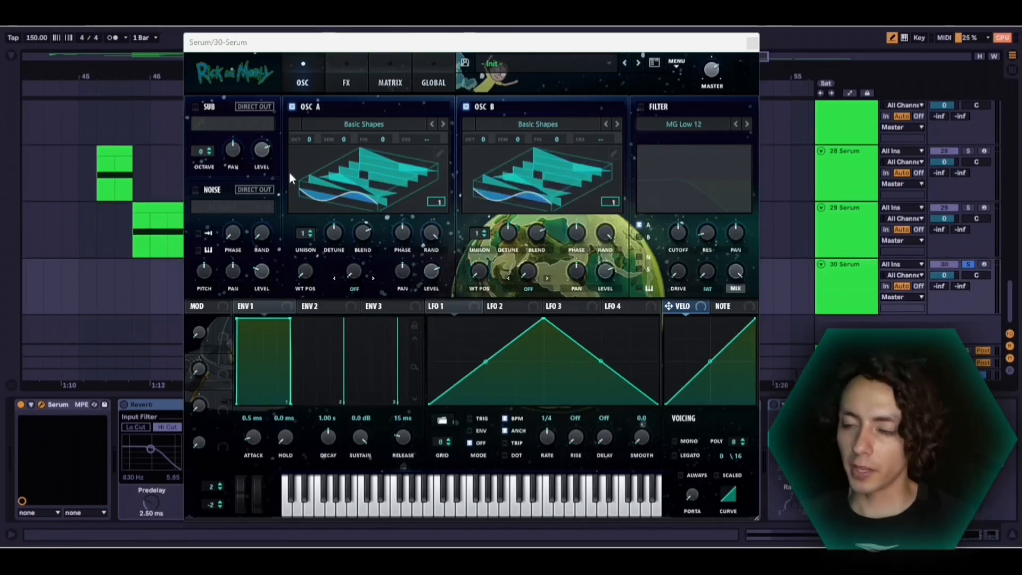
Enable the sub oscillator and set the wavetable position to 3 in oscillator A and 2 in oscillator B
{"action": "left_click", "coordinate": [197, 105]}
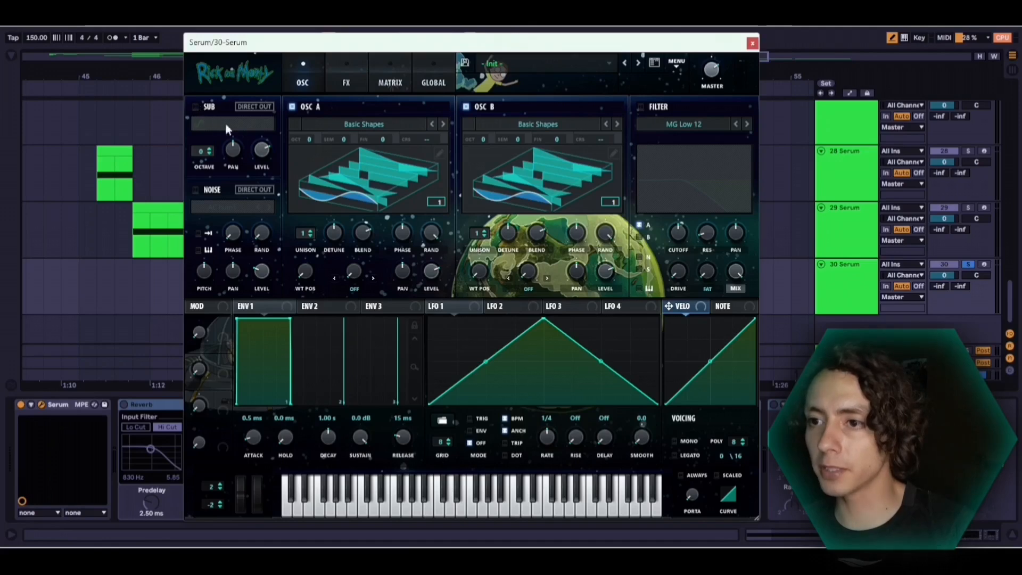
{"action": "left_click", "coordinate": [196, 106]}
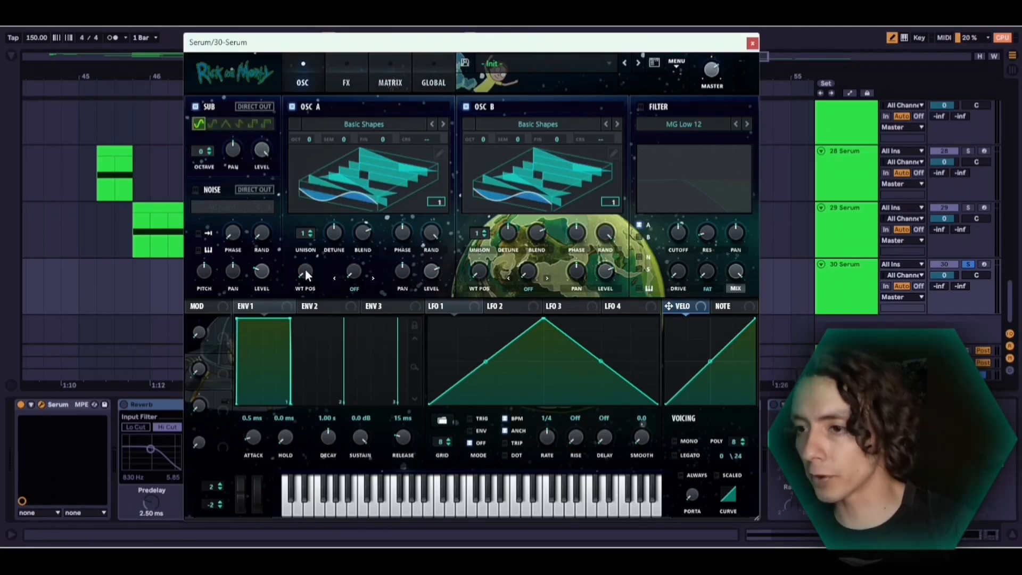
{"action": "left_click_drag", "start_coordinate": [305, 269], "coordinate": [301, 219]}
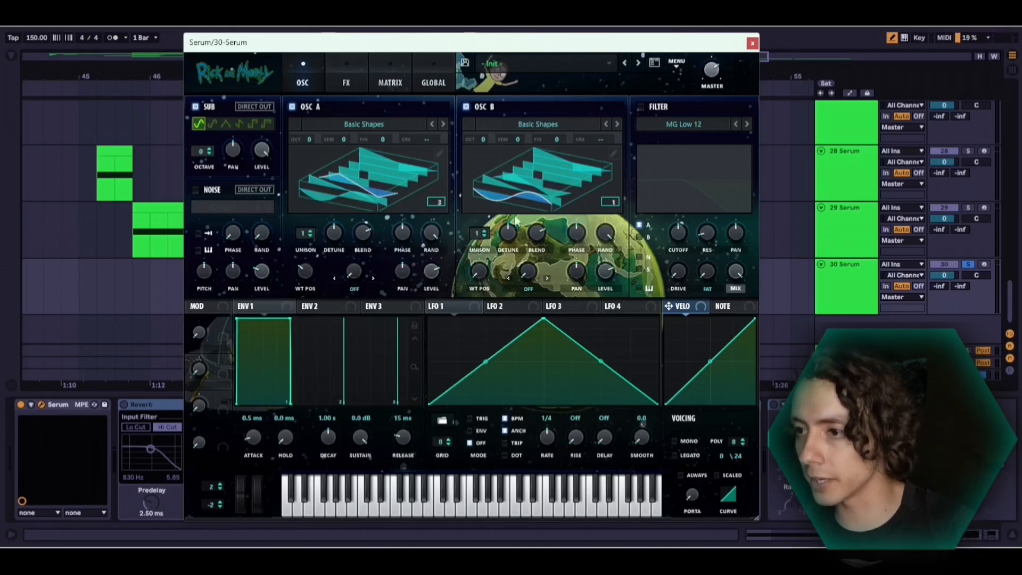
{"action": "left_click_drag", "start_coordinate": [475, 276], "coordinate": [484, 245]}
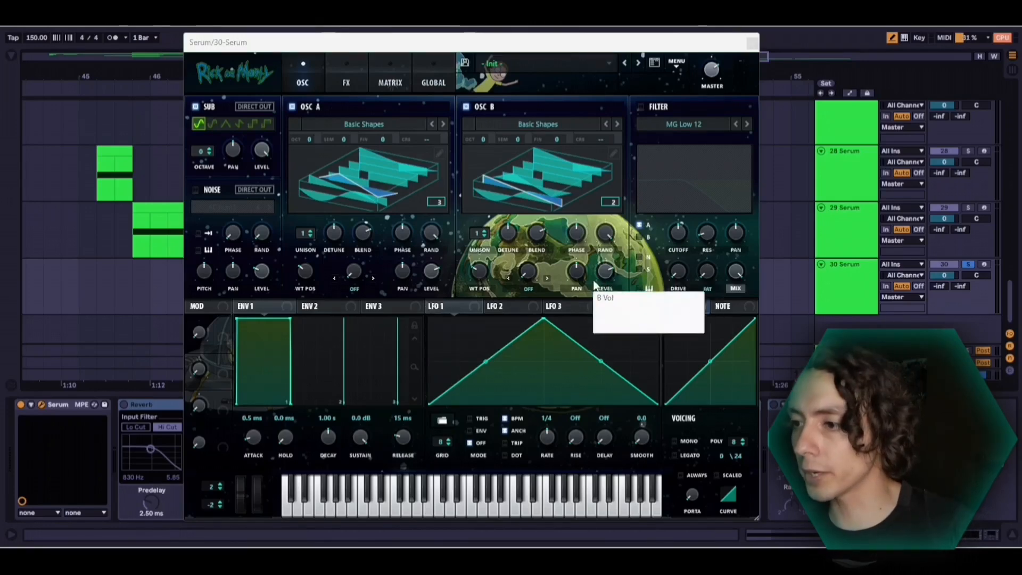
Turn oscillator B's level down fully, then lower the phase and set the random phase to 0% on both oscillators
{"action": "left_click_drag", "start_coordinate": [608, 274], "coordinate": [609, 412]}
{"action": "left_click_drag", "start_coordinate": [606, 232], "coordinate": [596, 393]}
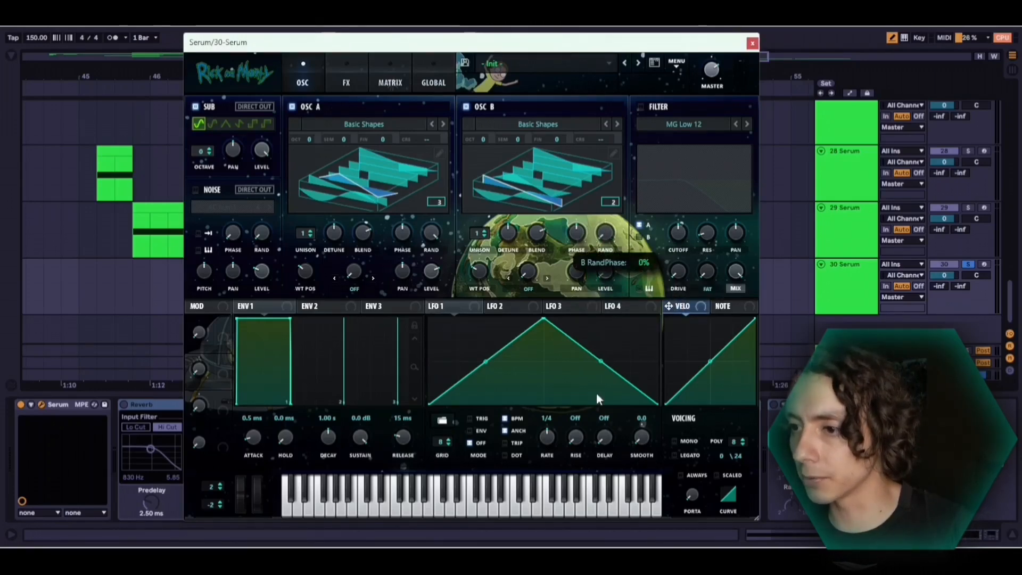
{"action": "left_click_drag", "start_coordinate": [579, 235], "coordinate": [576, 367]}
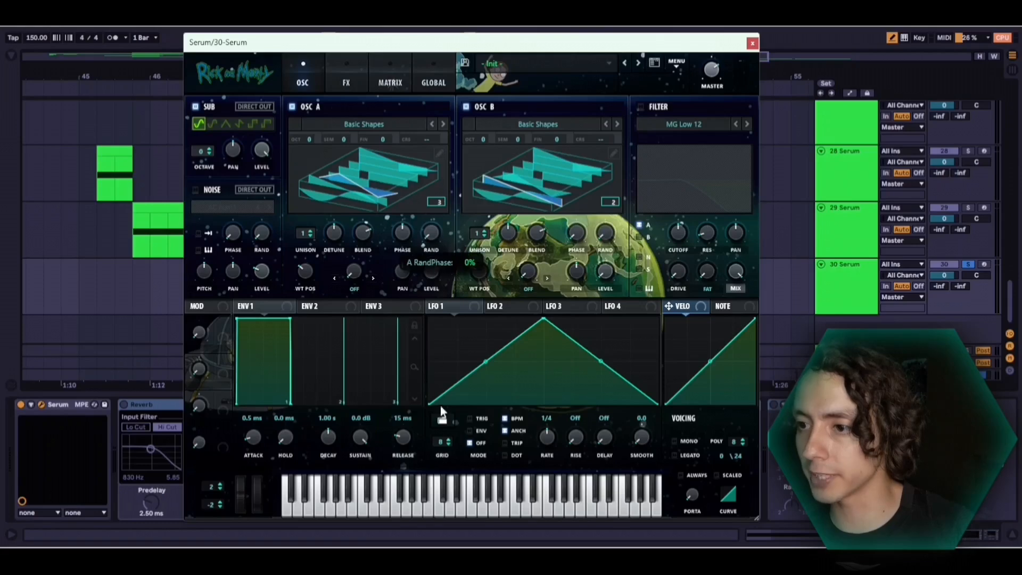
{"action": "left_click_drag", "start_coordinate": [396, 243], "coordinate": [411, 341]}
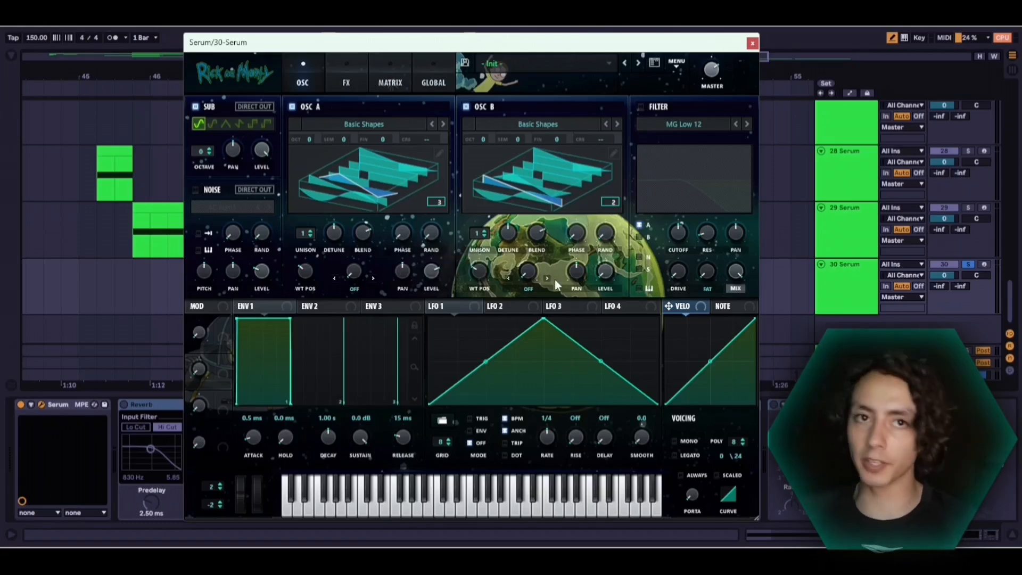
Set oscillator A's warp mode to FM (From B) and raise oscillator A's level
{"action": "left_click", "coordinate": [355, 288]}
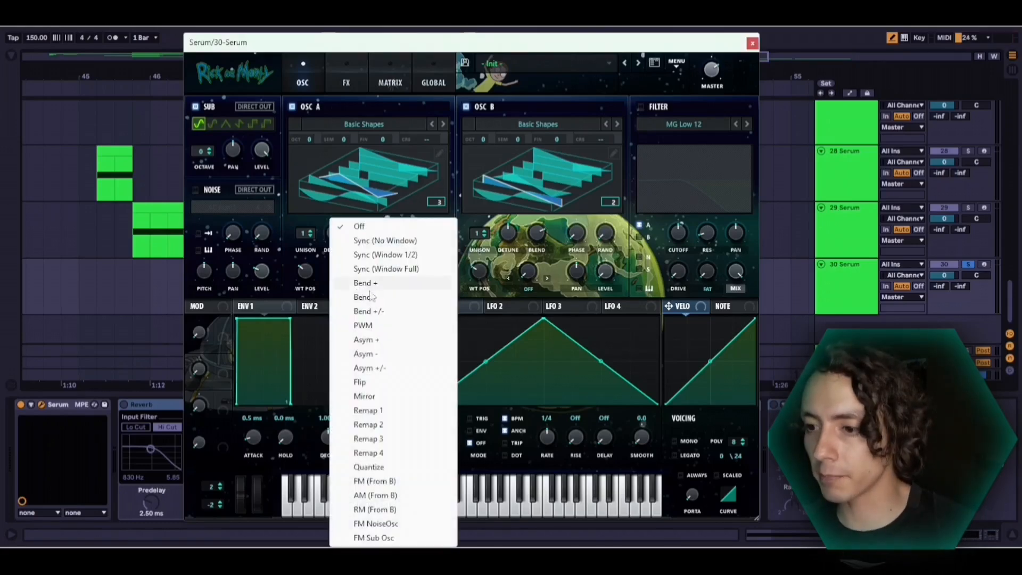
{"action": "left_click", "coordinate": [374, 481]}
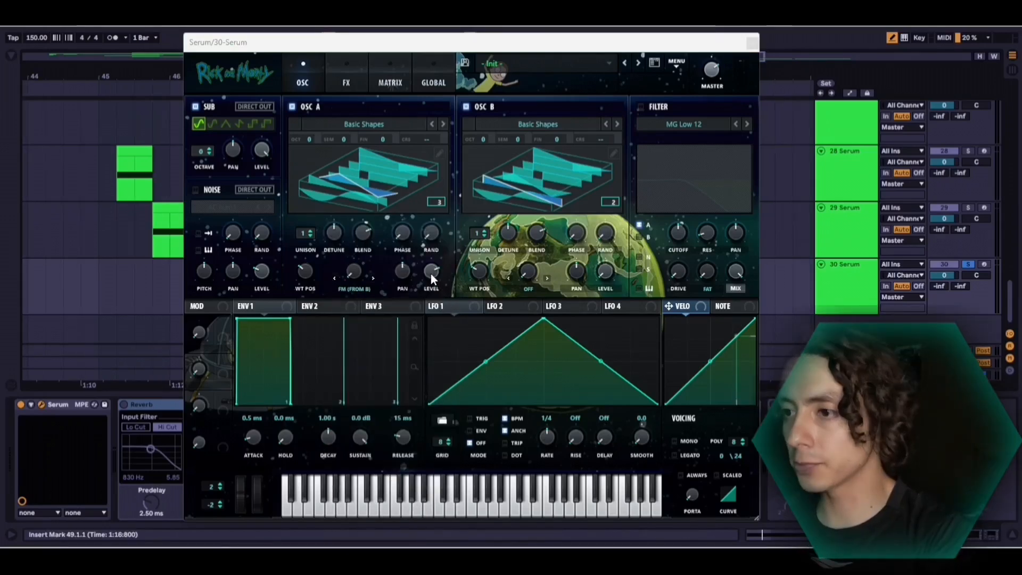
{"action": "left_click_drag", "start_coordinate": [430, 273], "coordinate": [420, 230]}
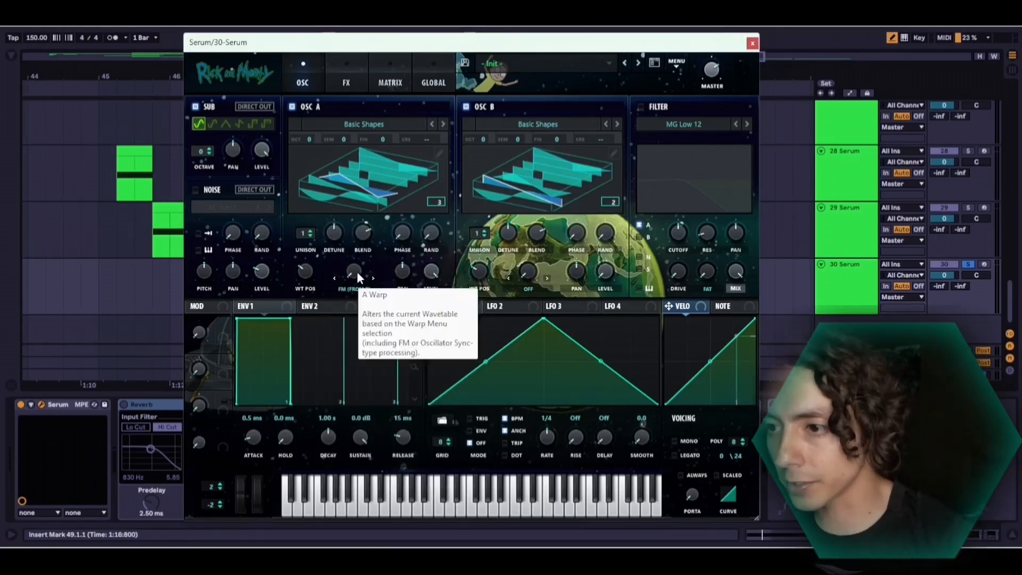
Enable the filter, set its type to Allpasses and adjust its cutoff
{"action": "left_click_drag", "start_coordinate": [357, 271], "coordinate": [351, 249]}
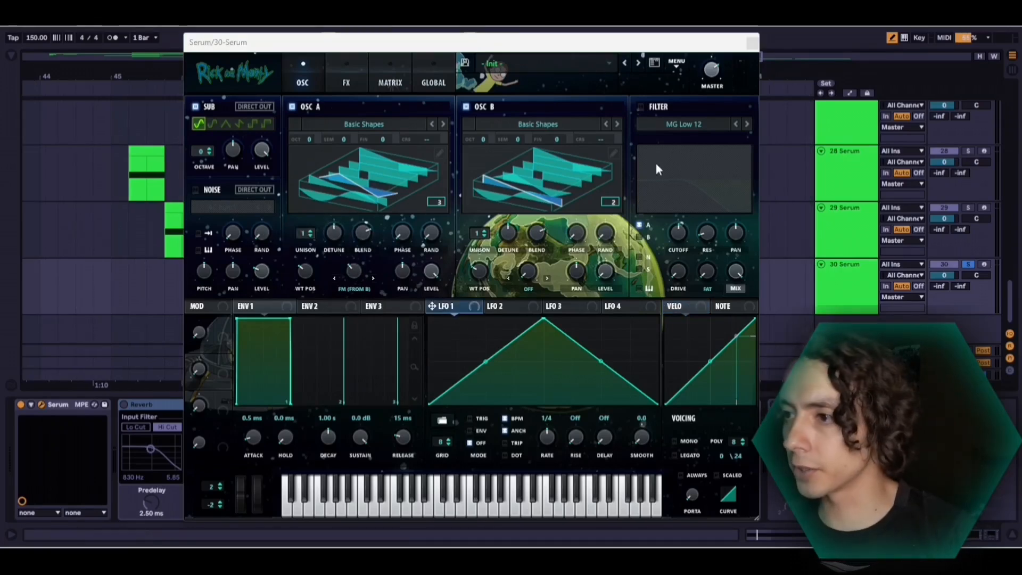
{"action": "left_click", "coordinate": [640, 107]}
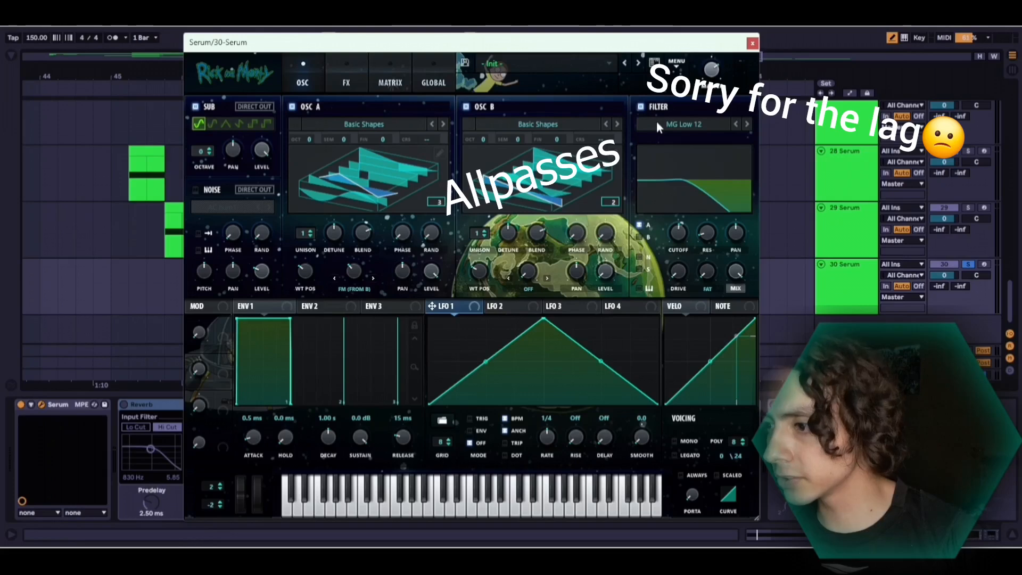
{"action": "left_click", "coordinate": [657, 123]}
{"action": "mouse_move", "coordinate": [670, 182]}
{"action": "left_click", "coordinate": [780, 320]}
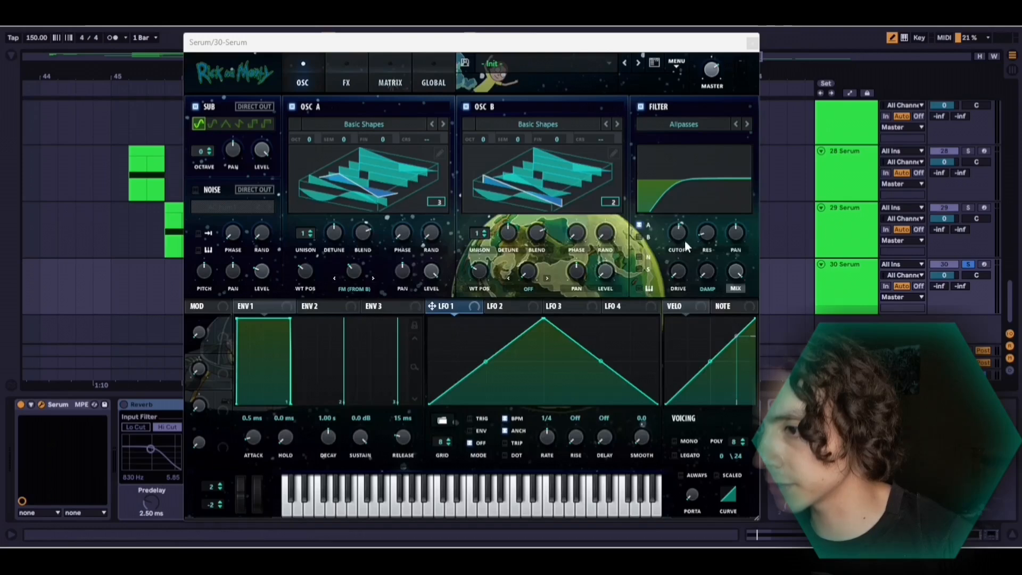
{"action": "left_click_drag", "start_coordinate": [671, 239], "coordinate": [710, 215]}
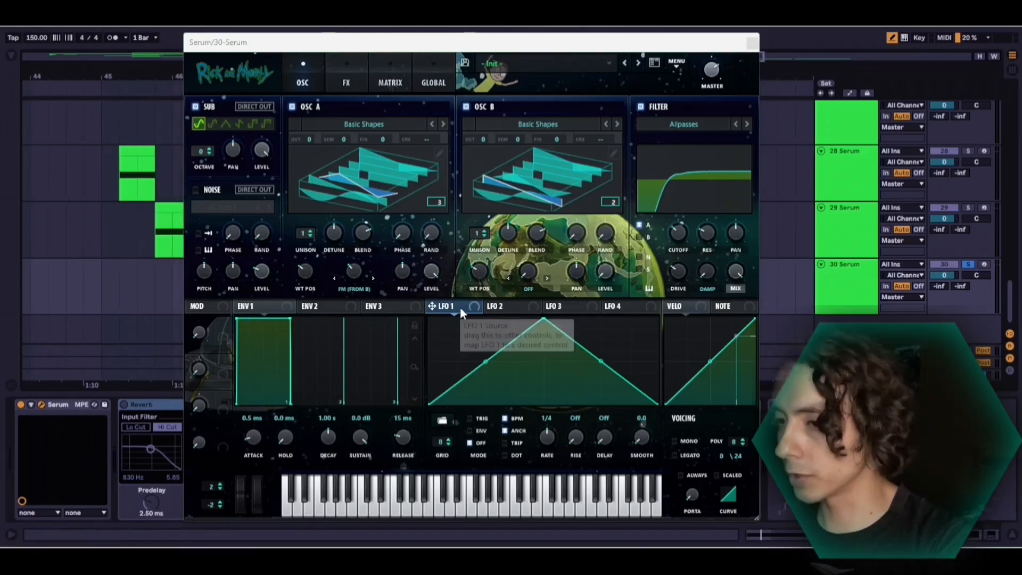
Assign LFO 1 to oscillator A's level with a large modulation depth and shape it as a falling ramp starting at about half height
{"action": "left_click_drag", "start_coordinate": [432, 306], "coordinate": [433, 280]}
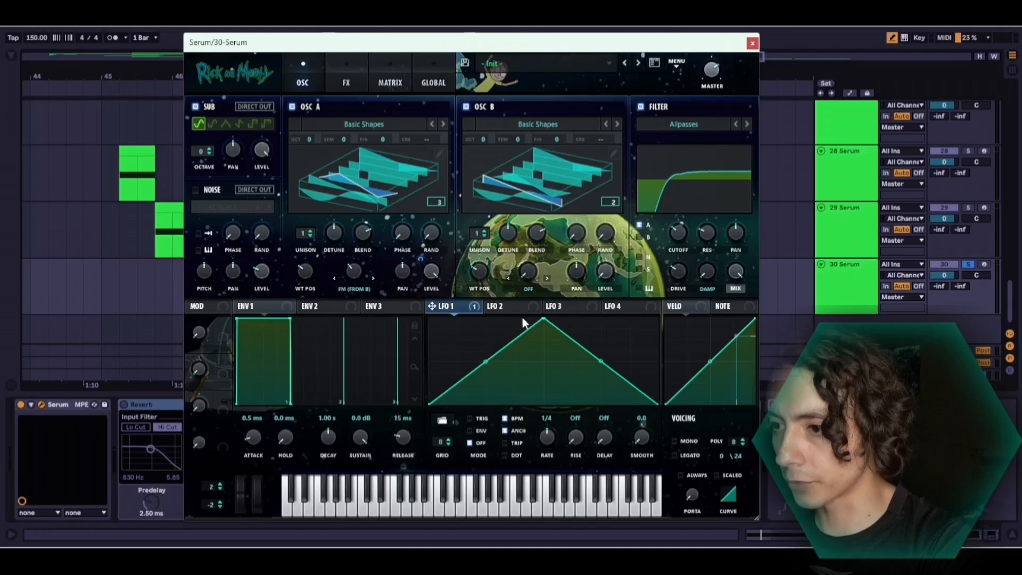
{"action": "left_click_drag", "start_coordinate": [543, 319], "coordinate": [429, 365]}
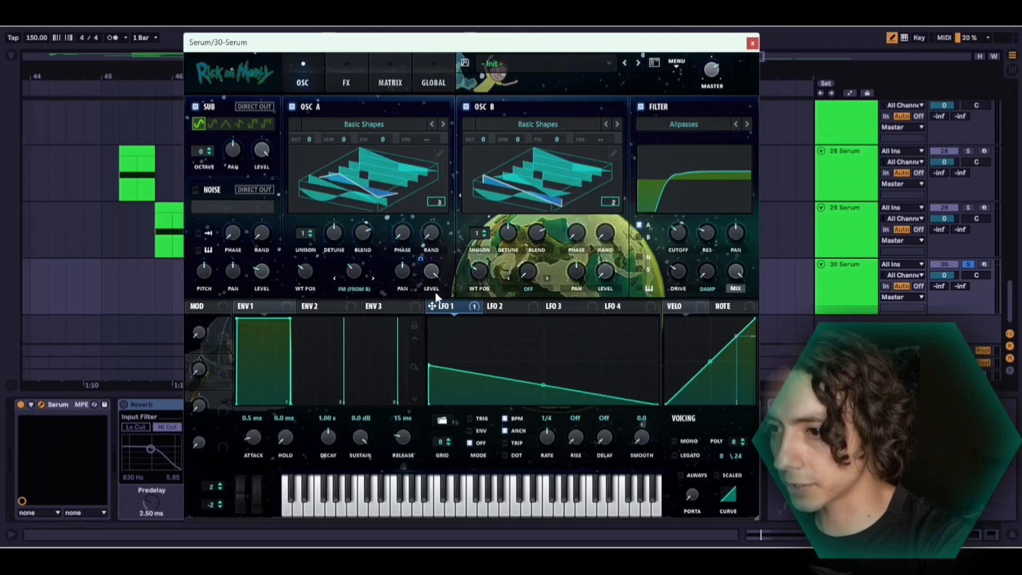
{"action": "left_click_drag", "start_coordinate": [422, 265], "coordinate": [420, 296]}
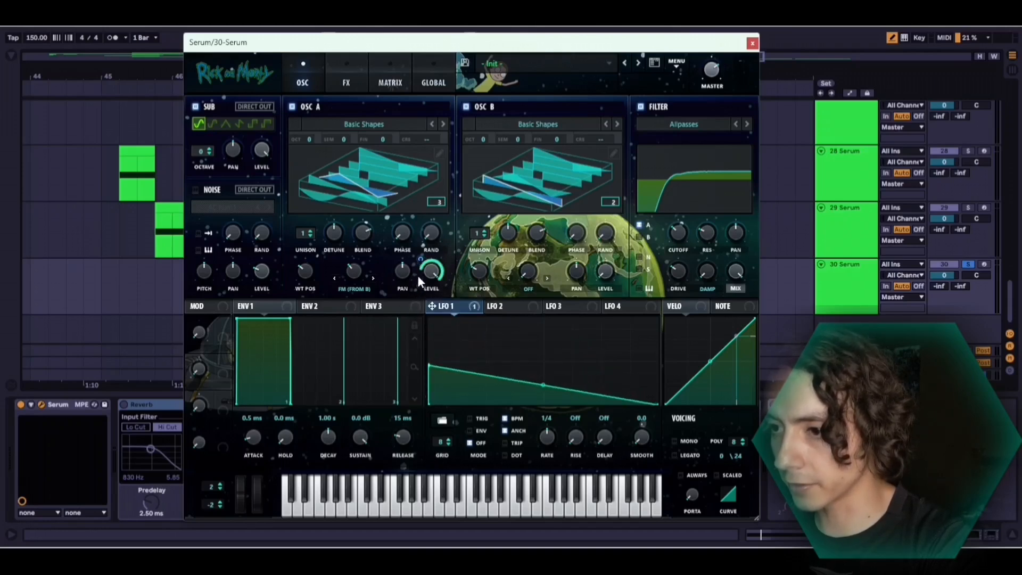
{"action": "key", "text": "space"}
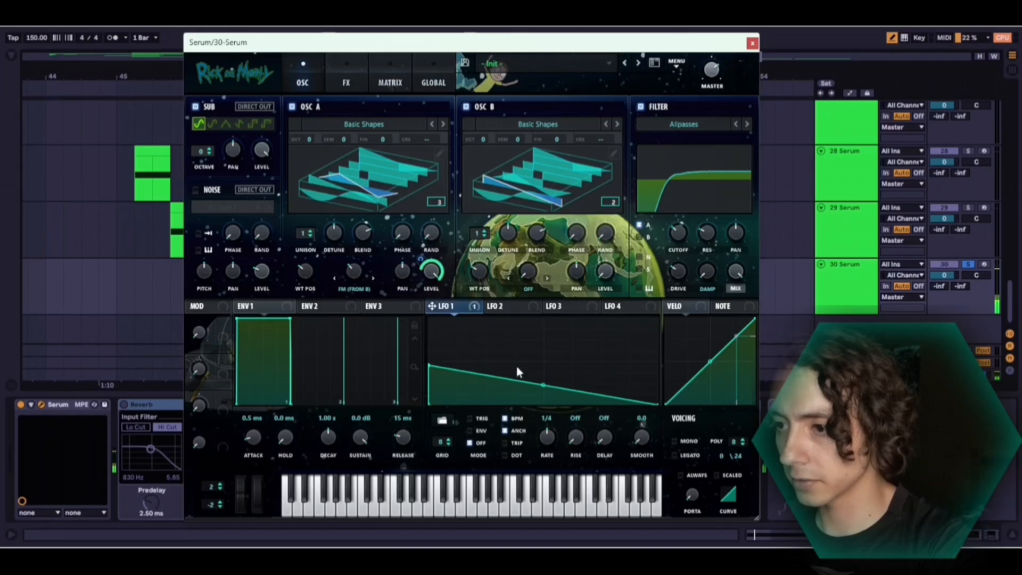
Bend LFO 1's falling ramp into a concave decay, set its rate to bar and switch its mode to ENV
{"action": "left_click_drag", "start_coordinate": [547, 383], "coordinate": [527, 400]}
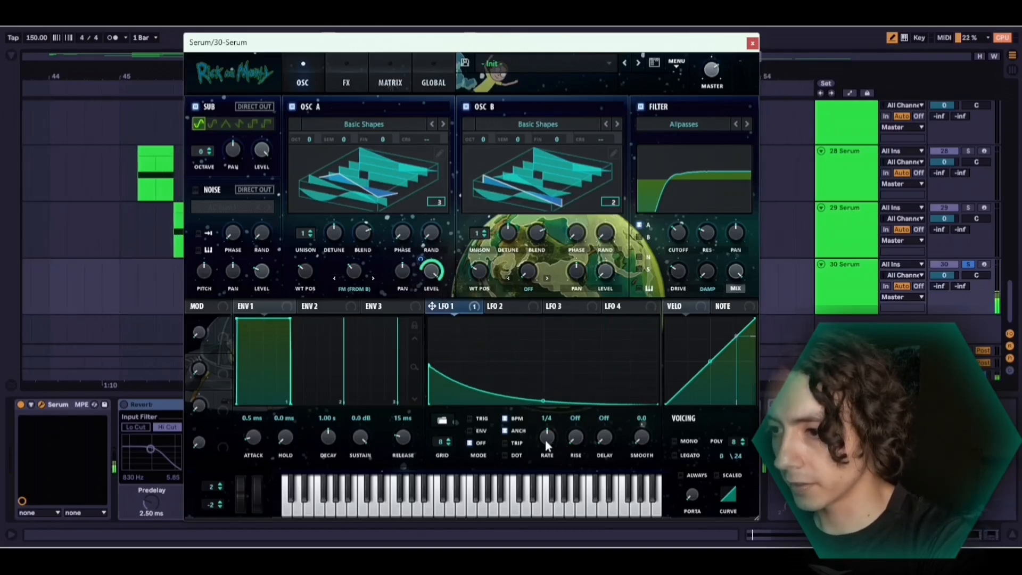
{"action": "left_click_drag", "start_coordinate": [545, 440], "coordinate": [544, 464]}
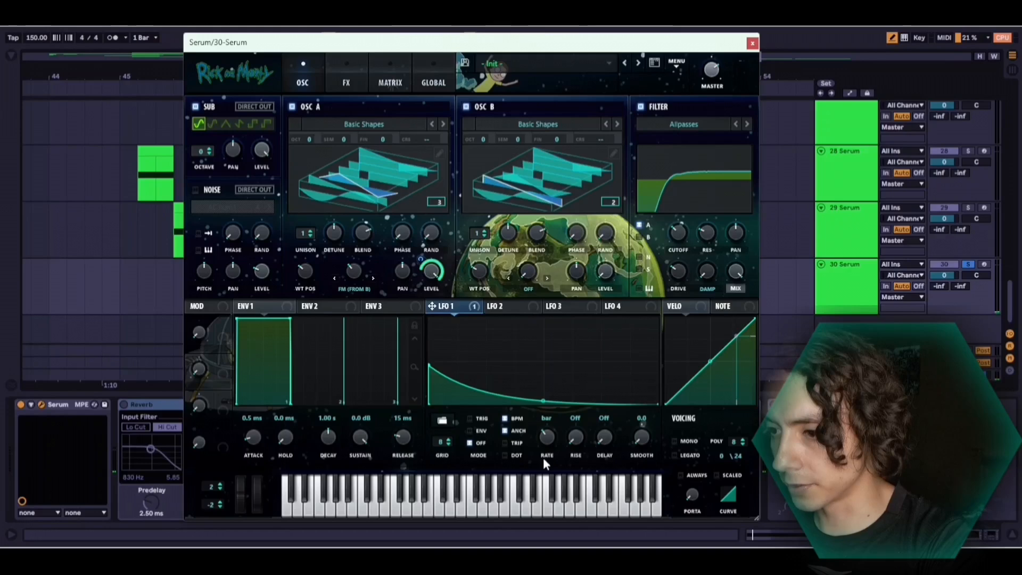
{"action": "left_click", "coordinate": [471, 430]}
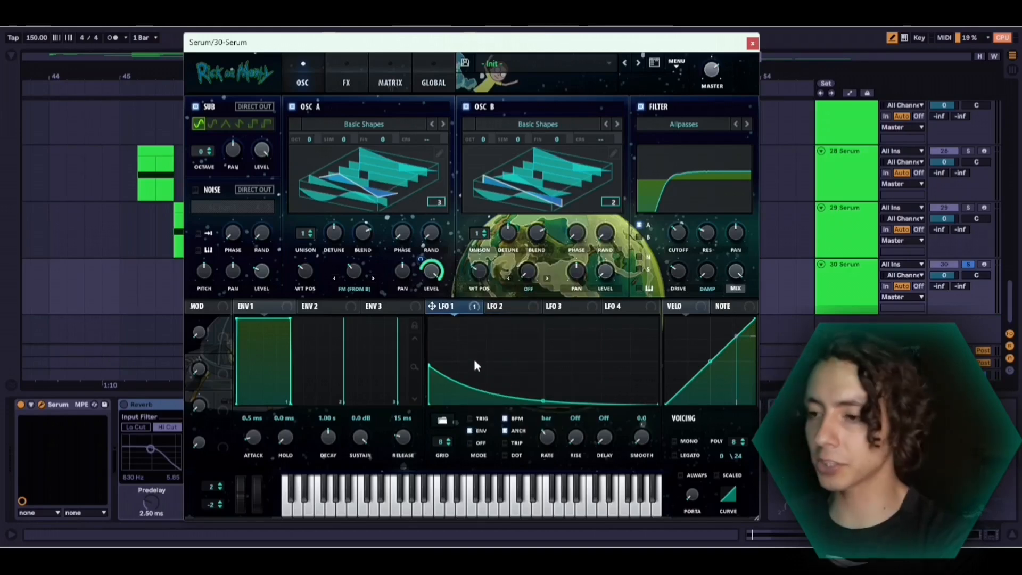
{"action": "key", "text": "space"}
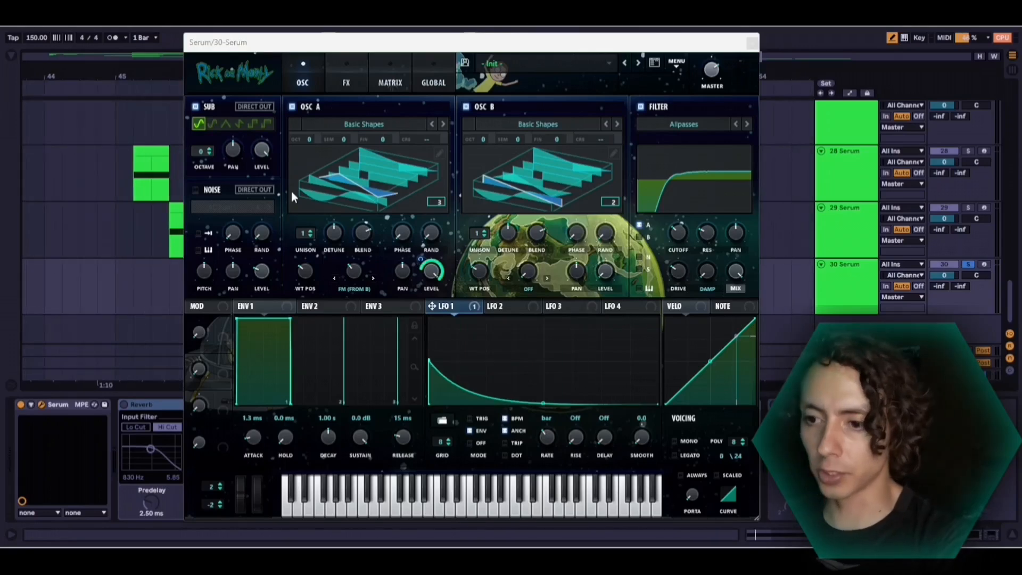
Set Env 1's attack to 65 ms and play back the sound
{"action": "left_click_drag", "start_coordinate": [250, 436], "coordinate": [248, 420]}
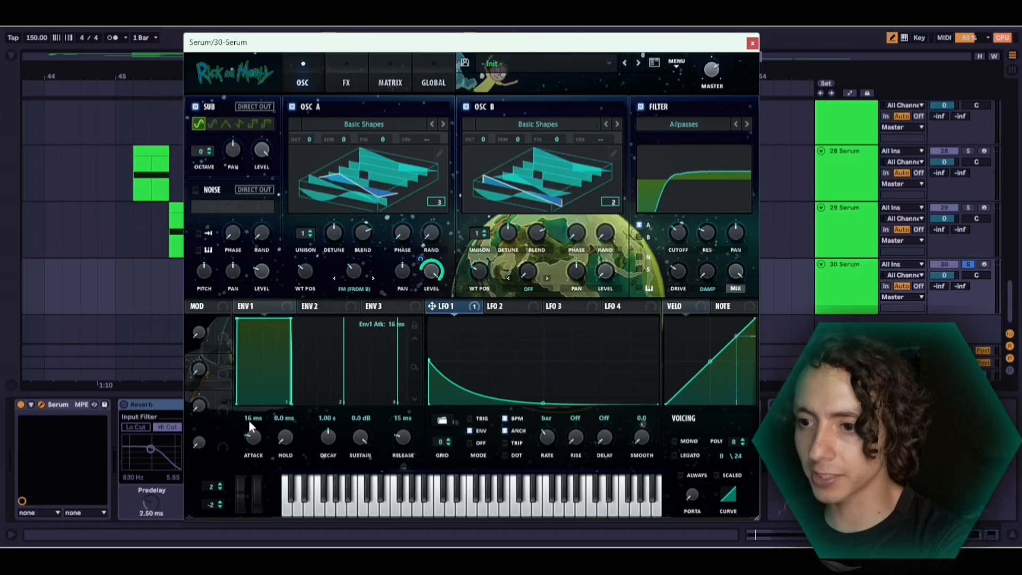
{"action": "left_click_drag", "start_coordinate": [234, 318], "coordinate": [237, 317]}
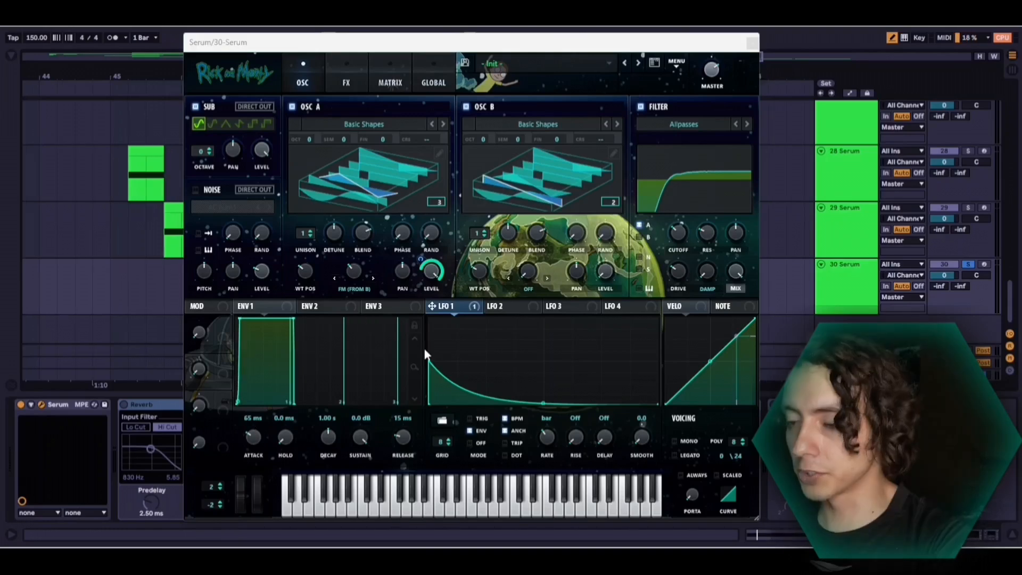
{"action": "key", "text": "space"}
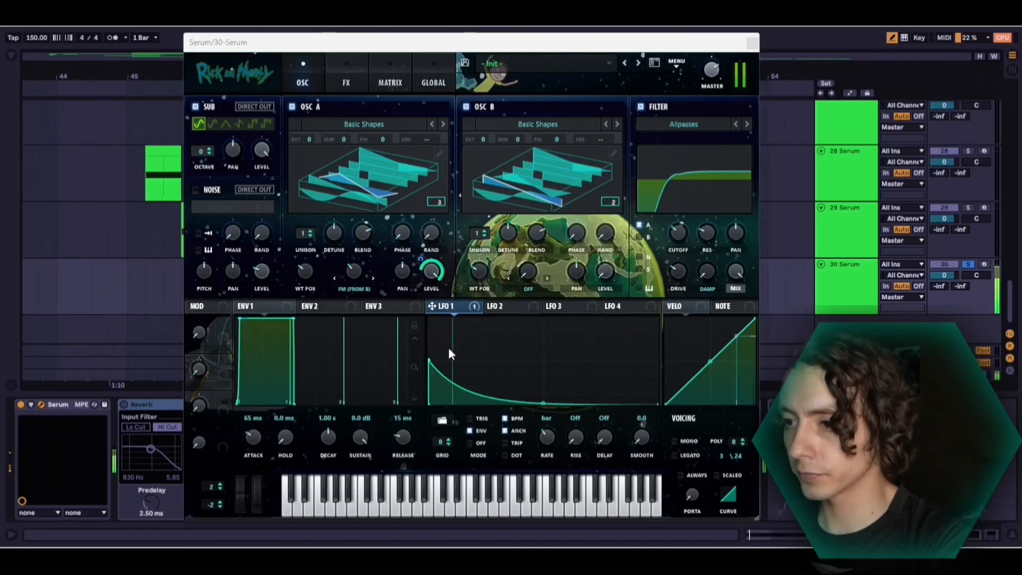
Assign LFO 2 to oscillator A's FM (From B) amount and shape it as a quick curved rise with a long plateau and rounded fall
{"action": "left_click", "coordinate": [501, 304]}
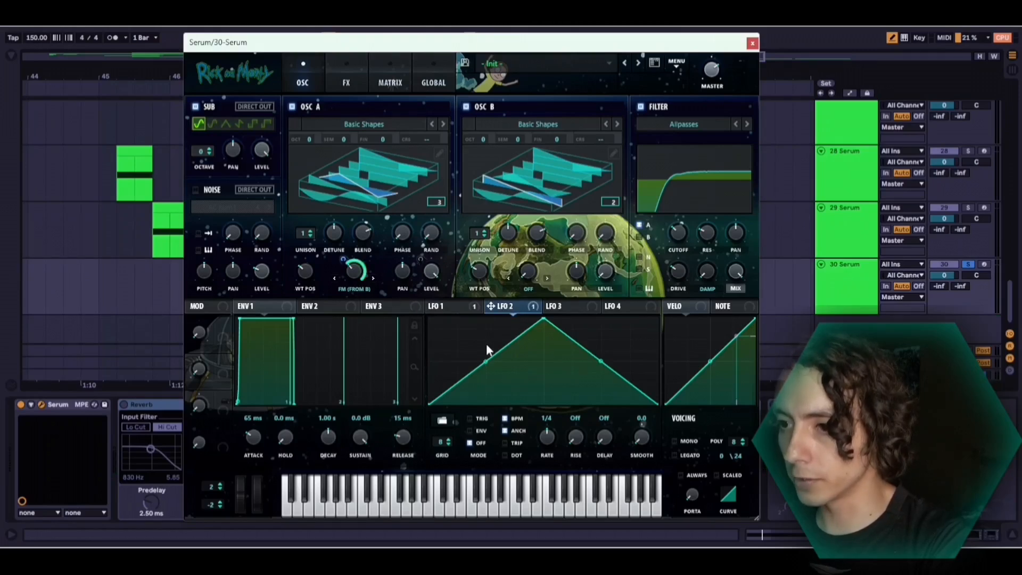
{"action": "left_click_drag", "start_coordinate": [485, 361], "coordinate": [505, 375]}
{"action": "left_click_drag", "start_coordinate": [543, 319], "coordinate": [465, 290]}
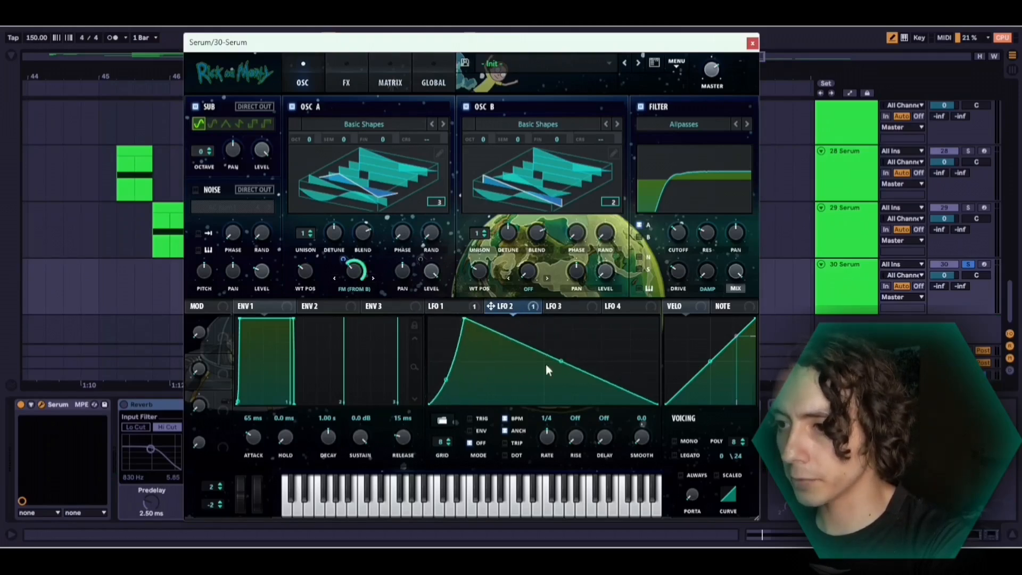
{"action": "left_click_drag", "start_coordinate": [561, 362], "coordinate": [571, 325]}
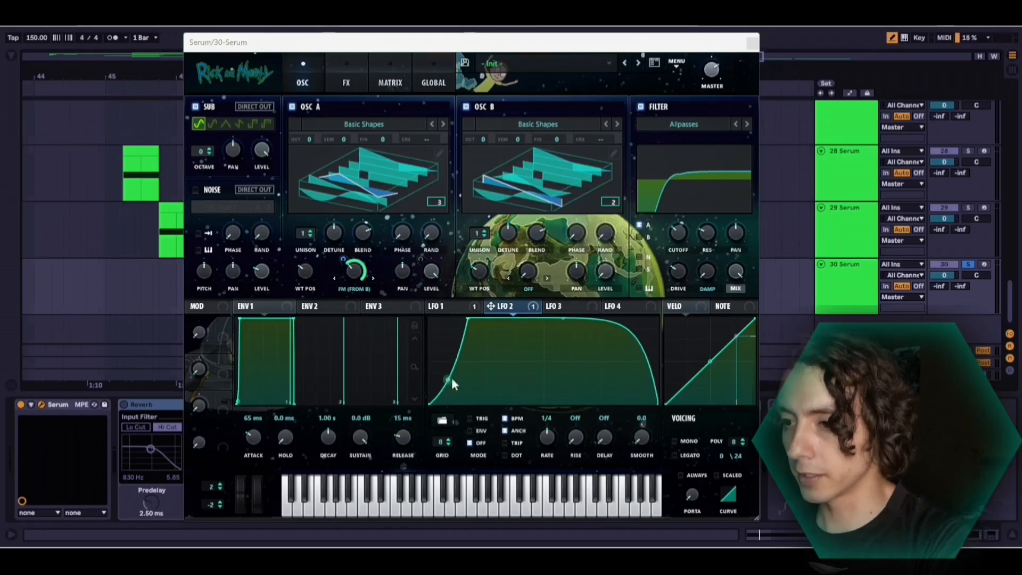
{"action": "left_click_drag", "start_coordinate": [451, 381], "coordinate": [458, 388]}
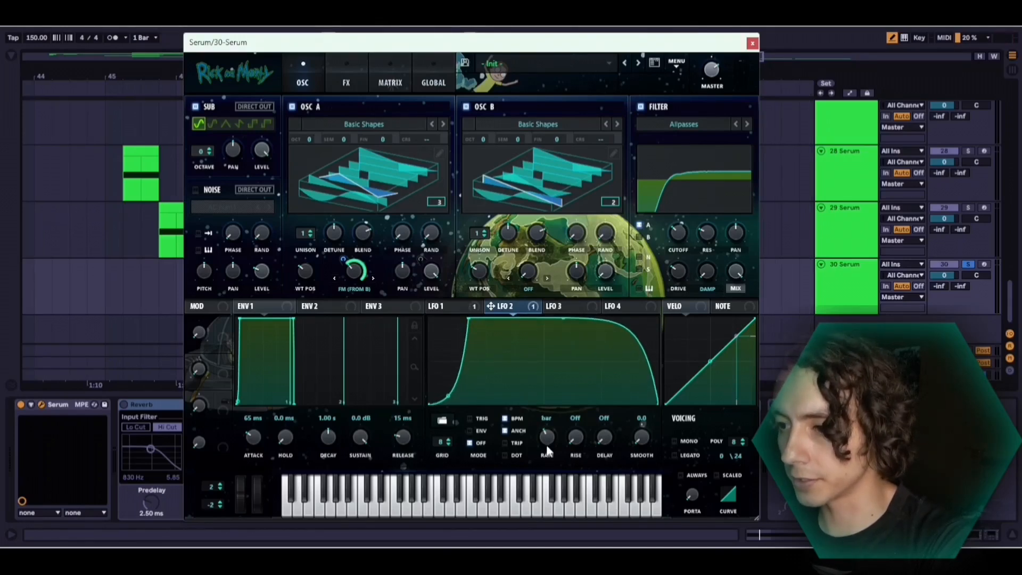
Set LFO 2's rate to bar and its mode to ENV, and play back the result
{"action": "left_click", "coordinate": [470, 431]}
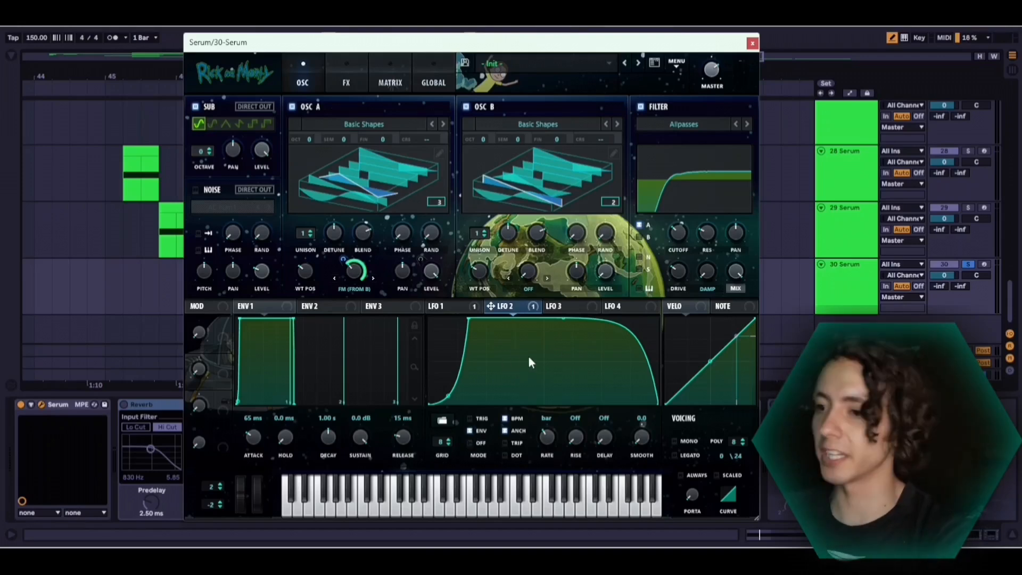
{"action": "key", "text": "space"}
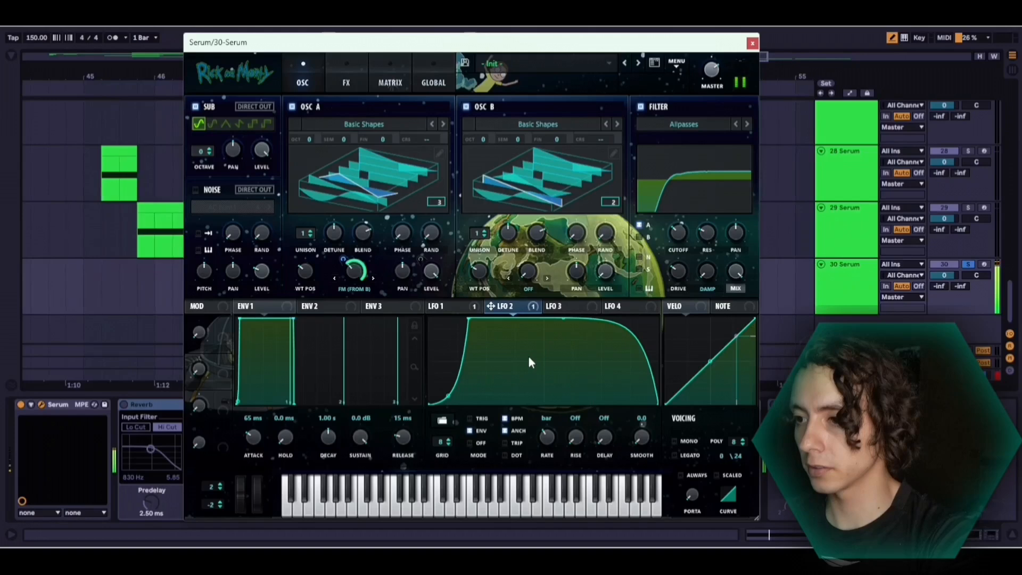
{"action": "key", "text": "space"}
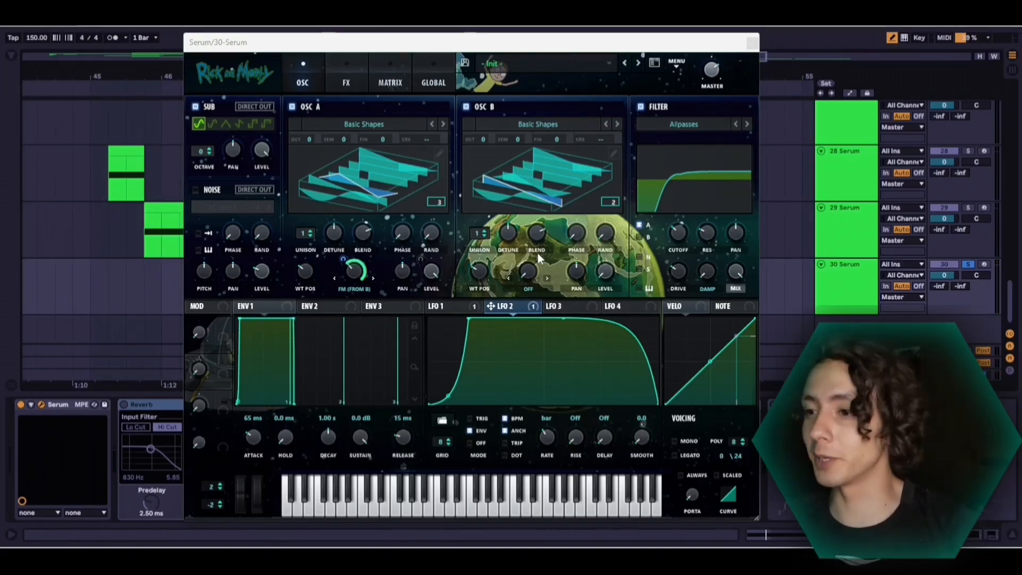
Set oscillator B's warp mode to Bend - and adjust its warp amount
{"action": "left_click", "coordinate": [536, 288]}
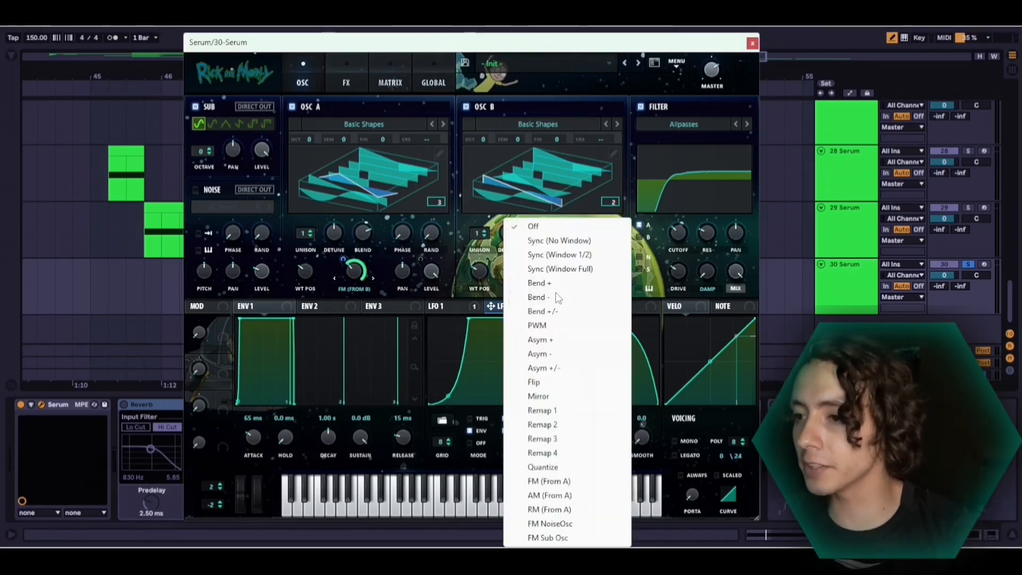
{"action": "left_click", "coordinate": [556, 302]}
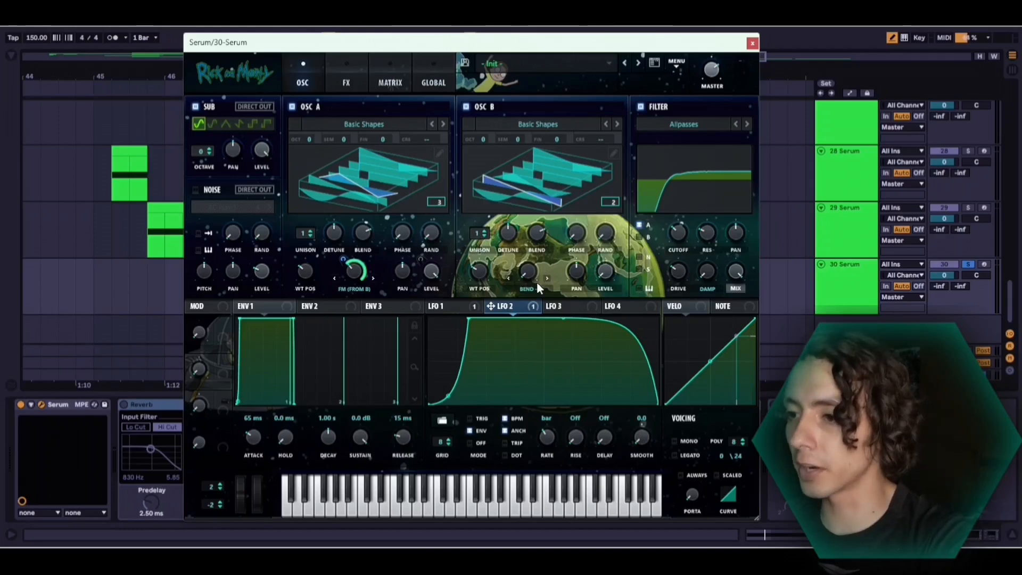
{"action": "mouse_move", "coordinate": [527, 275]}
{"action": "left_mouse_down"}
{"action": "mouse_move", "coordinate": [522, 254]}
{"action": "mouse_move", "coordinate": [525, 272]}
{"action": "left_mouse_up"}
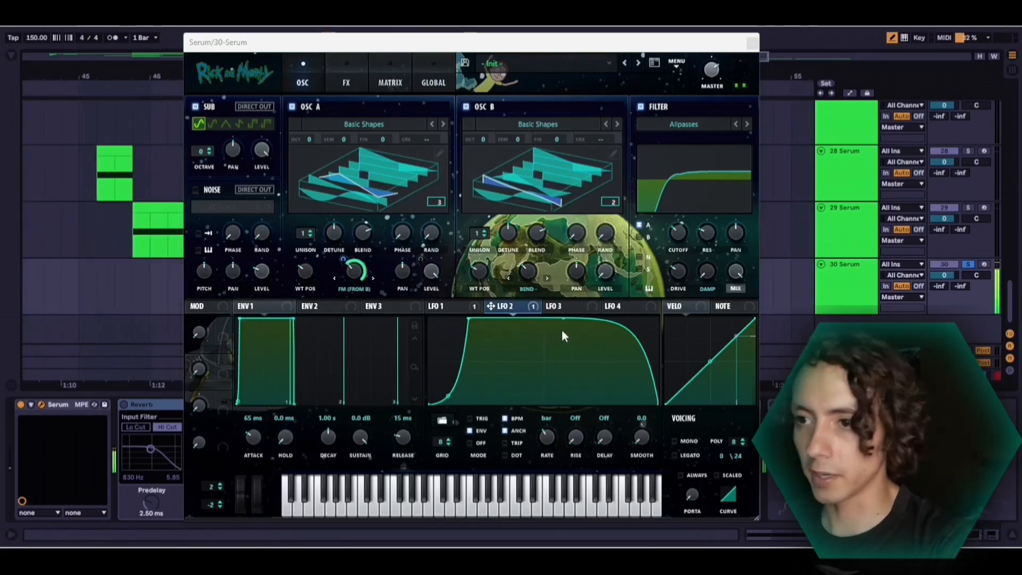
Enable the compressor effect in multiband mode and adjust its gain
{"action": "left_click", "coordinate": [347, 82]}
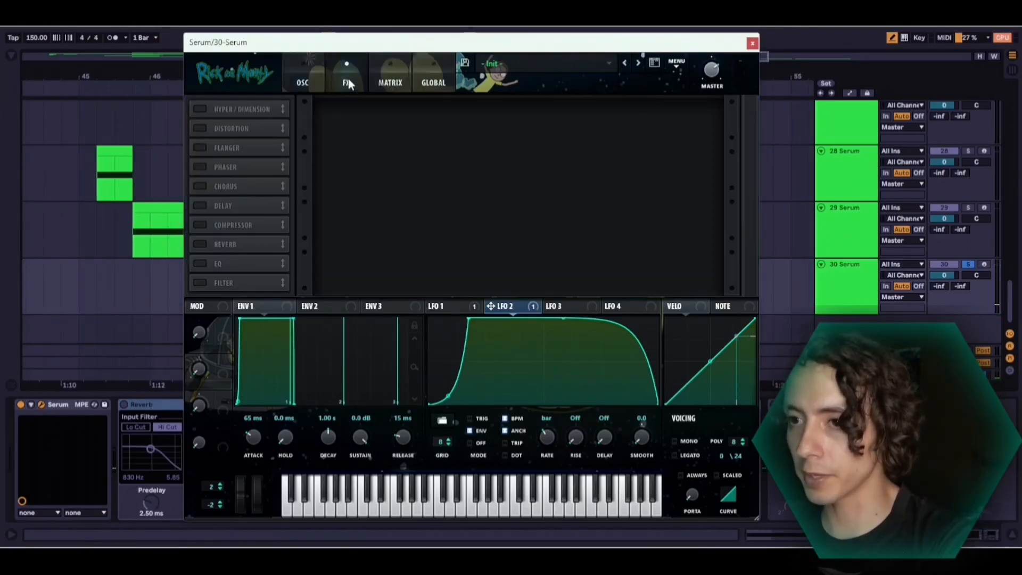
{"action": "left_click", "coordinate": [206, 229]}
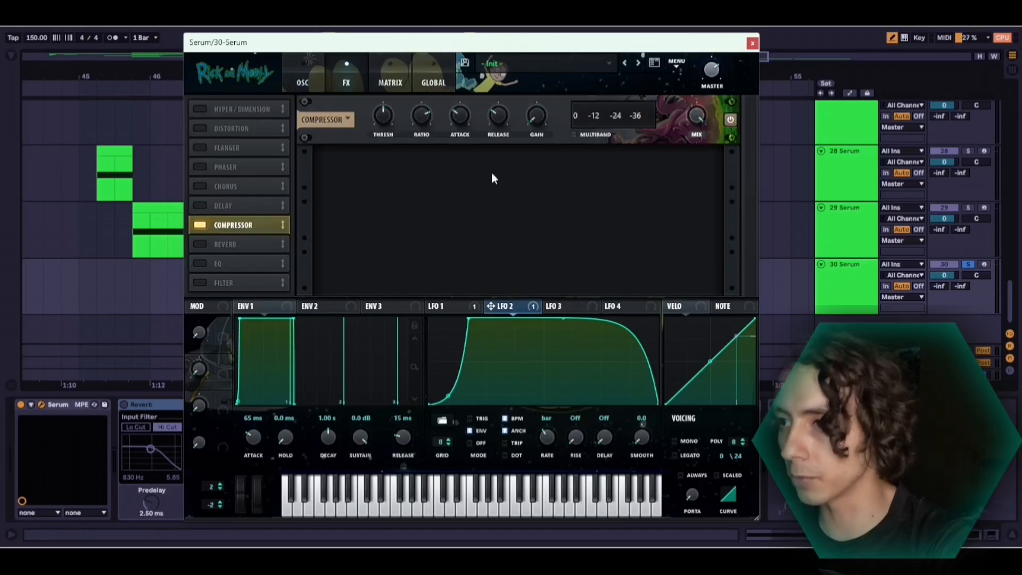
{"action": "left_click", "coordinate": [575, 134]}
{"action": "left_click_drag", "start_coordinate": [538, 116], "coordinate": [538, 84]}
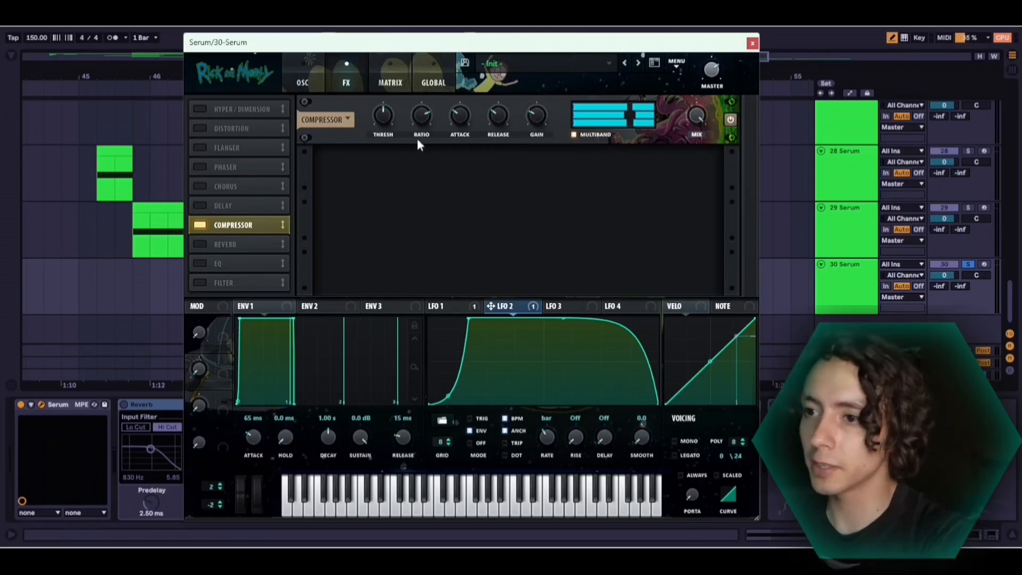
Fine-tune the multiband compressor's threshold and gain during playback
{"action": "mouse_move", "coordinate": [390, 127]}
{"action": "left_mouse_down"}
{"action": "mouse_move", "coordinate": [384, 121]}
{"action": "mouse_move", "coordinate": [374, 139]}
{"action": "left_mouse_up"}
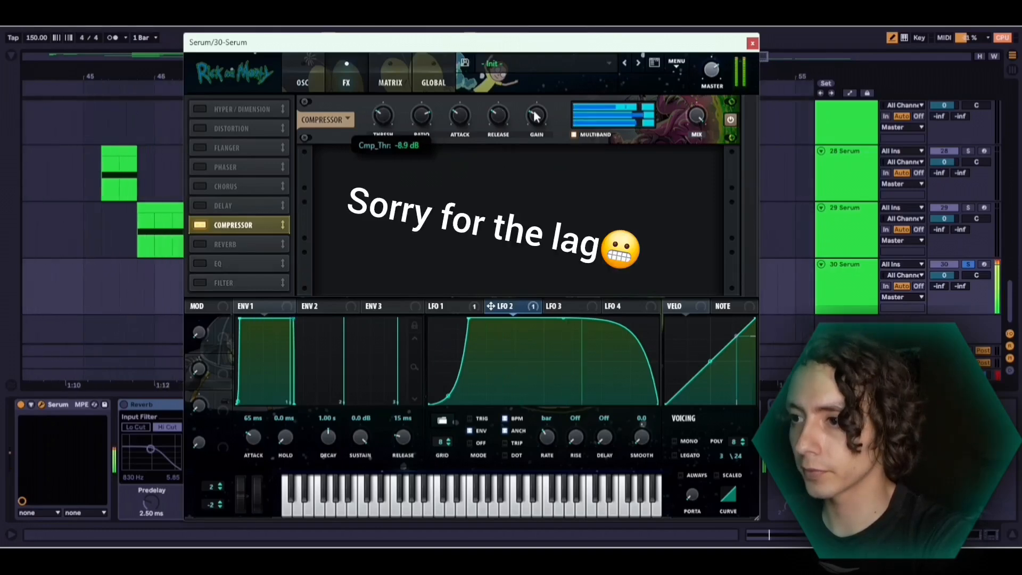
{"action": "left_click_drag", "start_coordinate": [535, 117], "coordinate": [535, 101]}
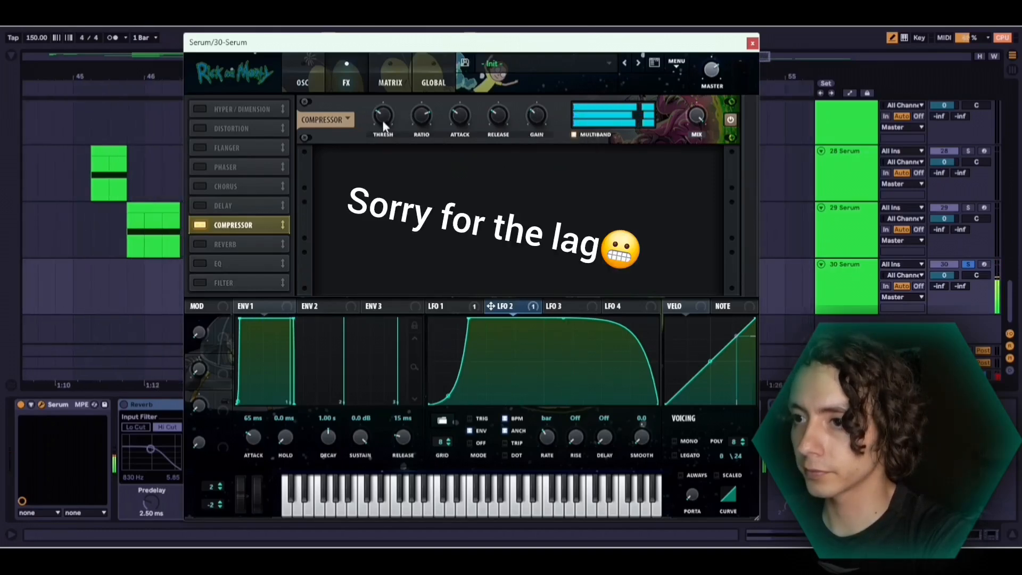
{"action": "mouse_move", "coordinate": [383, 119]}
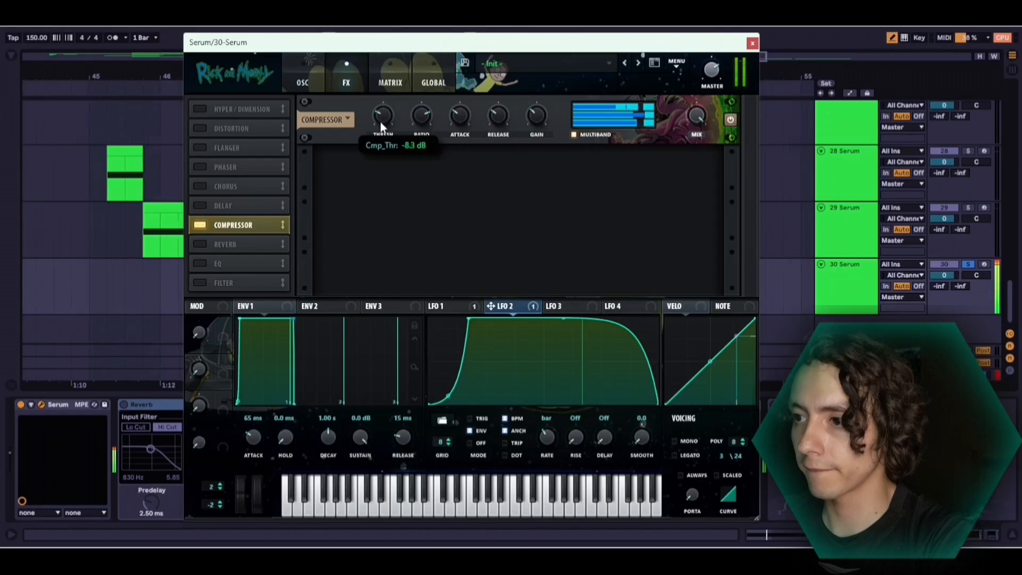
{"action": "left_click_drag", "start_coordinate": [380, 127], "coordinate": [394, 121]}
{"action": "mouse_move", "coordinate": [534, 111]}
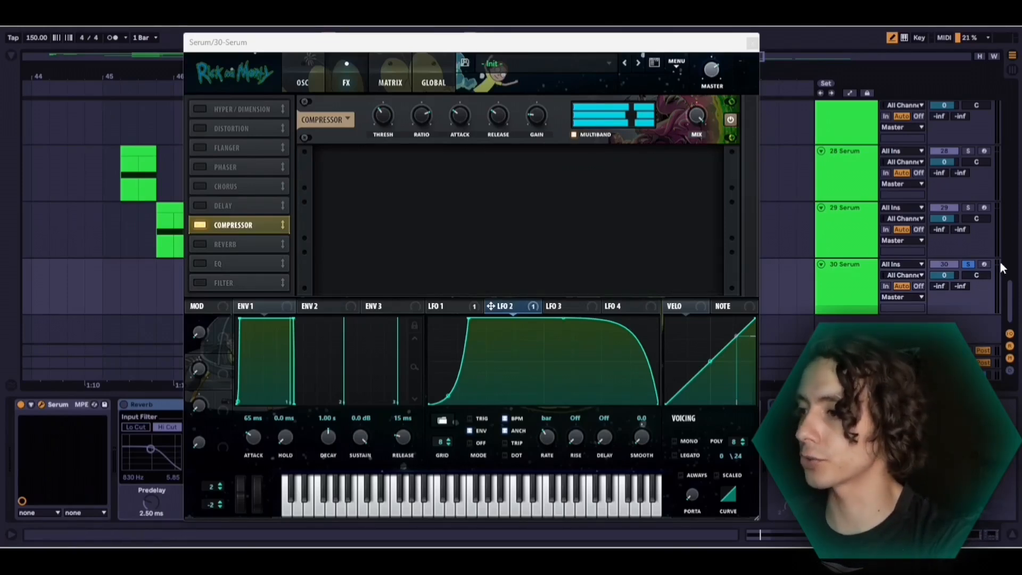
Adjust Serum's master volume and play back the sound to check its loudness
{"action": "left_click", "coordinate": [712, 85]}
{"action": "mouse_move", "coordinate": [713, 89]}
{"action": "left_mouse_down"}
{"action": "mouse_move", "coordinate": [707, 112]}
{"action": "mouse_move", "coordinate": [708, 92]}
{"action": "left_mouse_up"}
{"action": "key", "text": "space"}
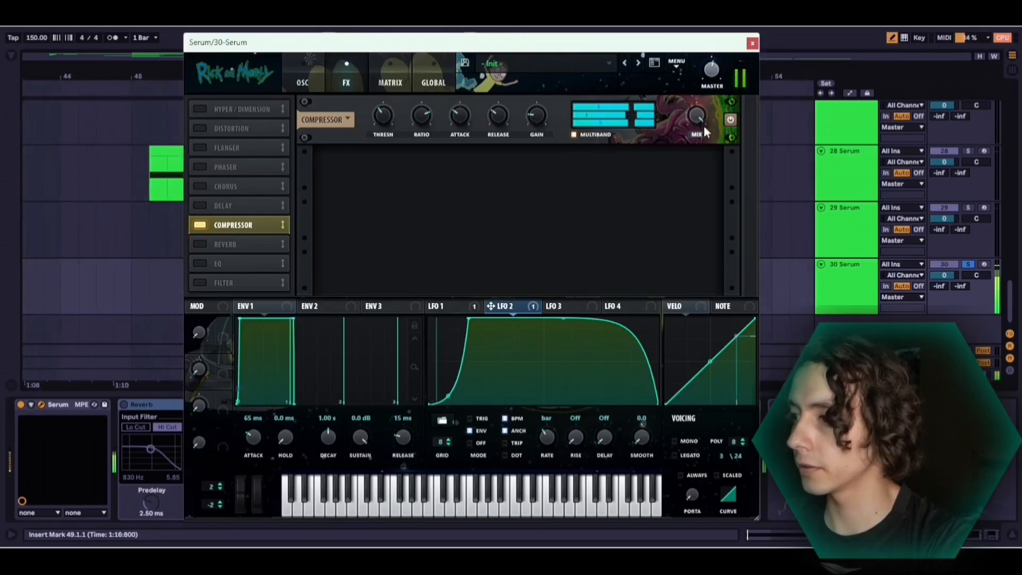
{"action": "key", "text": "space"}
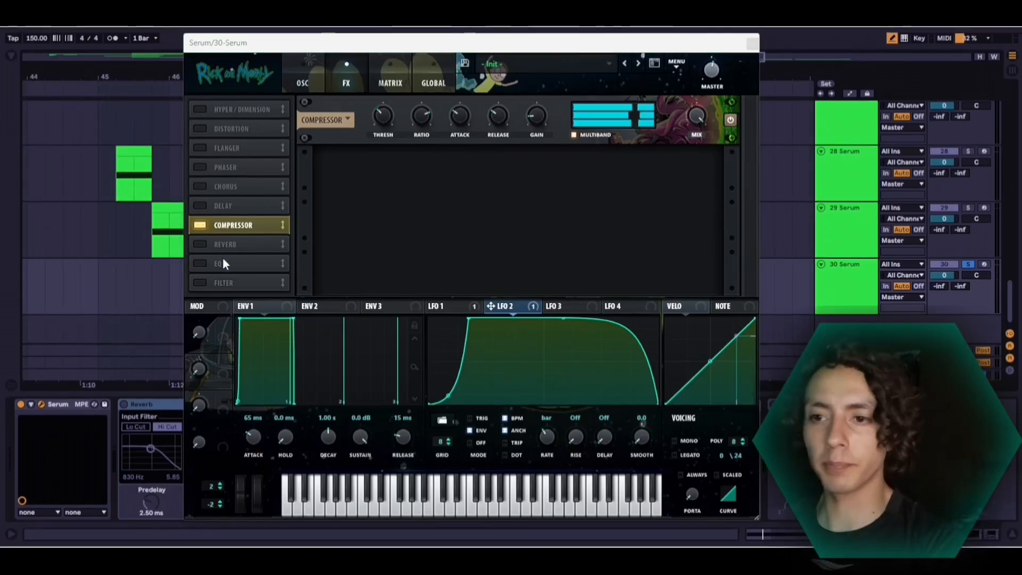
Enable the EQ effect, set its high band to low-pass, and tune the cutoff to about 3000 Hz during playback
{"action": "left_click", "coordinate": [200, 264]}
{"action": "left_click", "coordinate": [553, 183]}
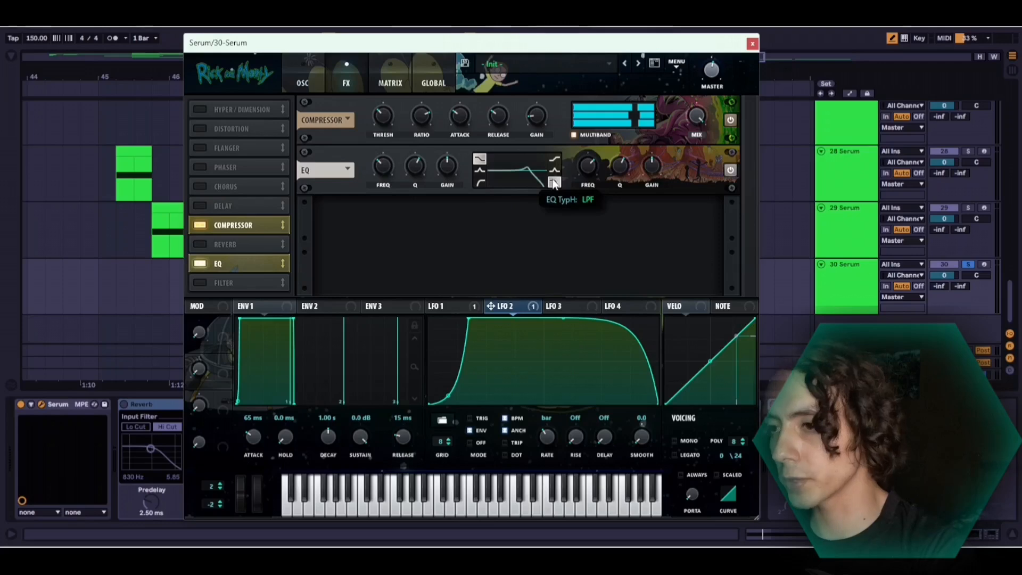
{"action": "left_click_drag", "start_coordinate": [617, 168], "coordinate": [587, 165]}
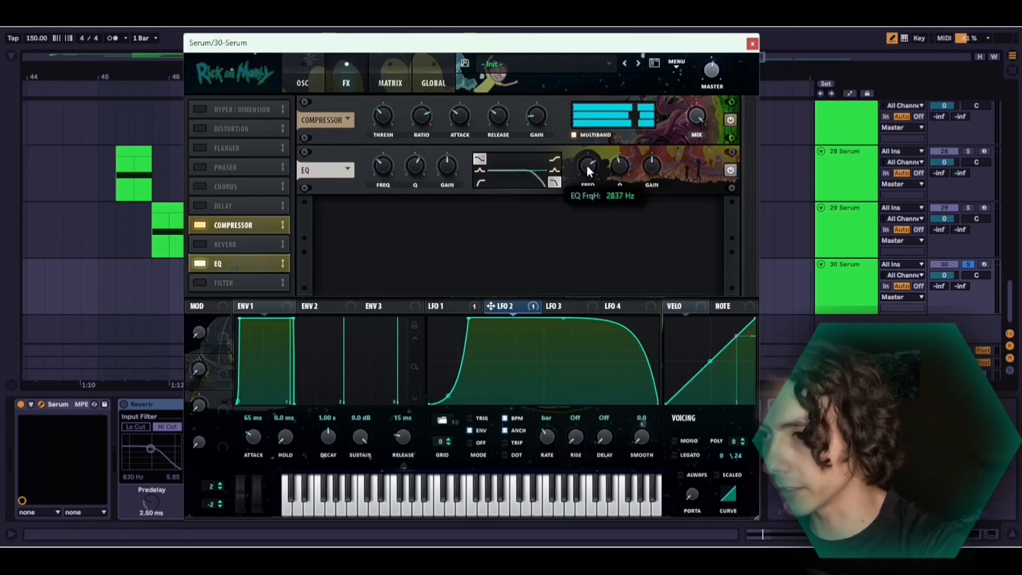
{"action": "key", "text": "space"}
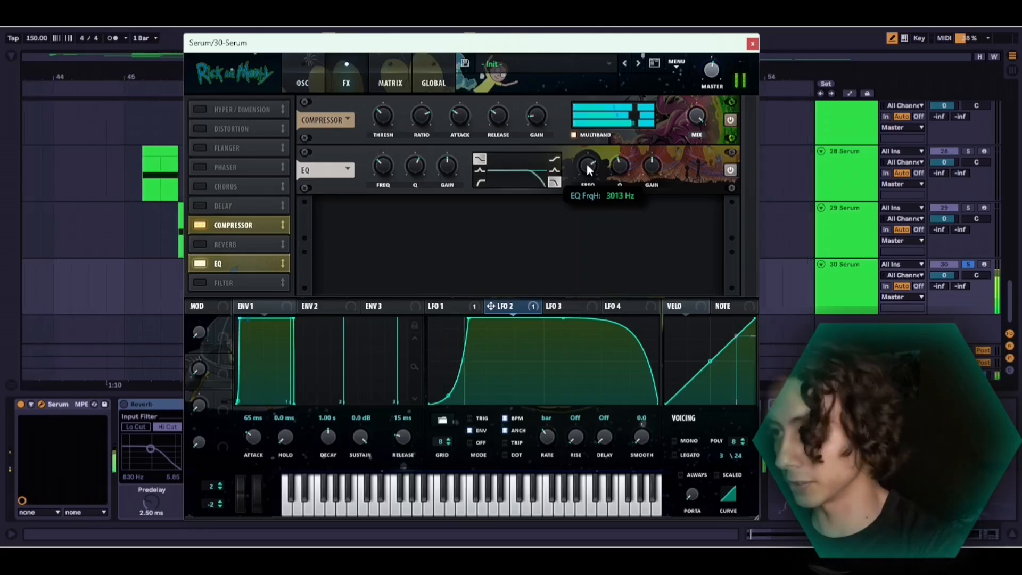
{"action": "left_click_drag", "start_coordinate": [586, 165], "coordinate": [590, 164]}
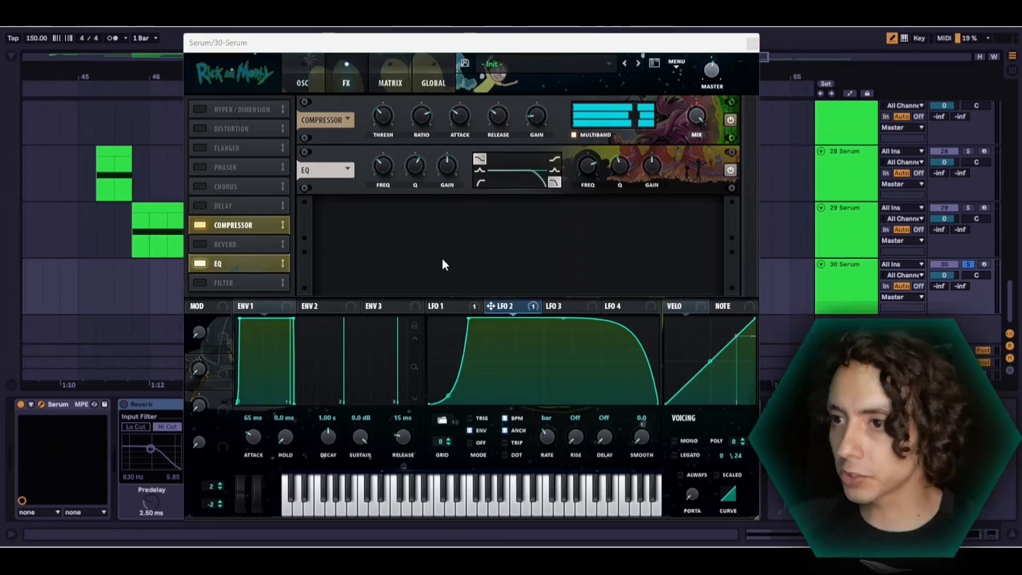
Remove the fundamental from oscillator A's wavetable, normalize each frame separately, and play back the edited sound
{"action": "left_click", "coordinate": [298, 66]}
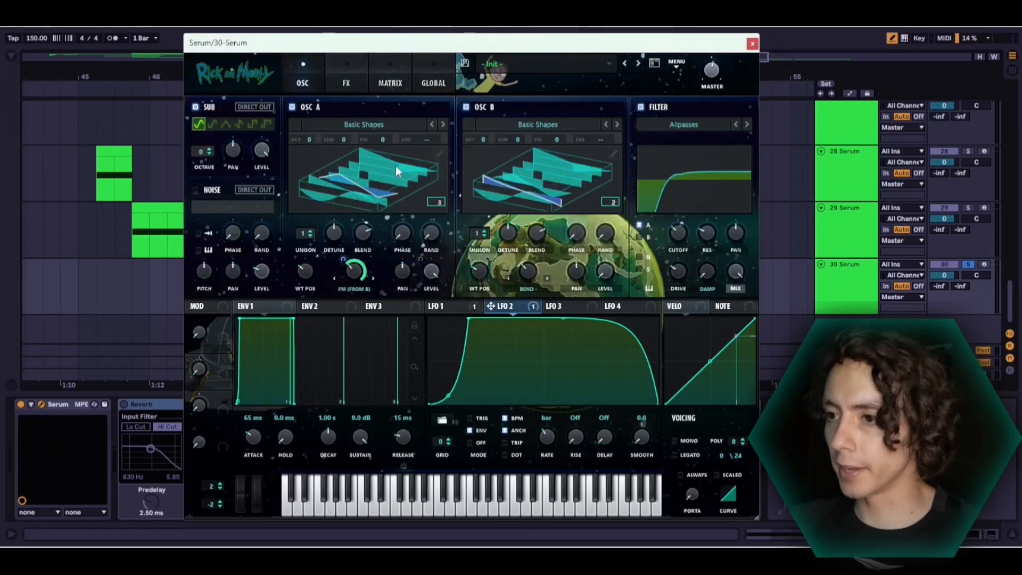
{"action": "left_click", "coordinate": [439, 154]}
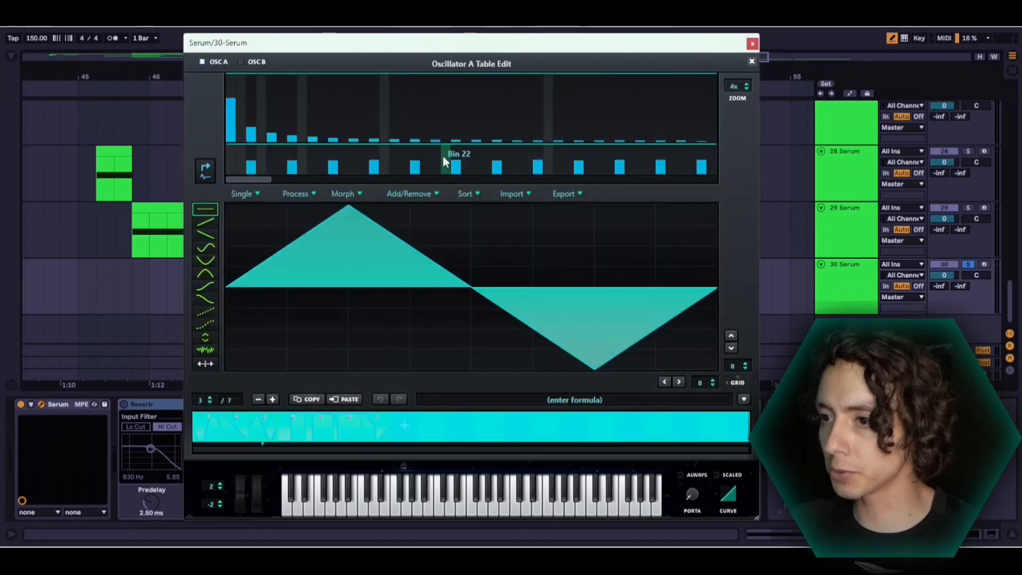
{"action": "left_click", "coordinate": [308, 194]}
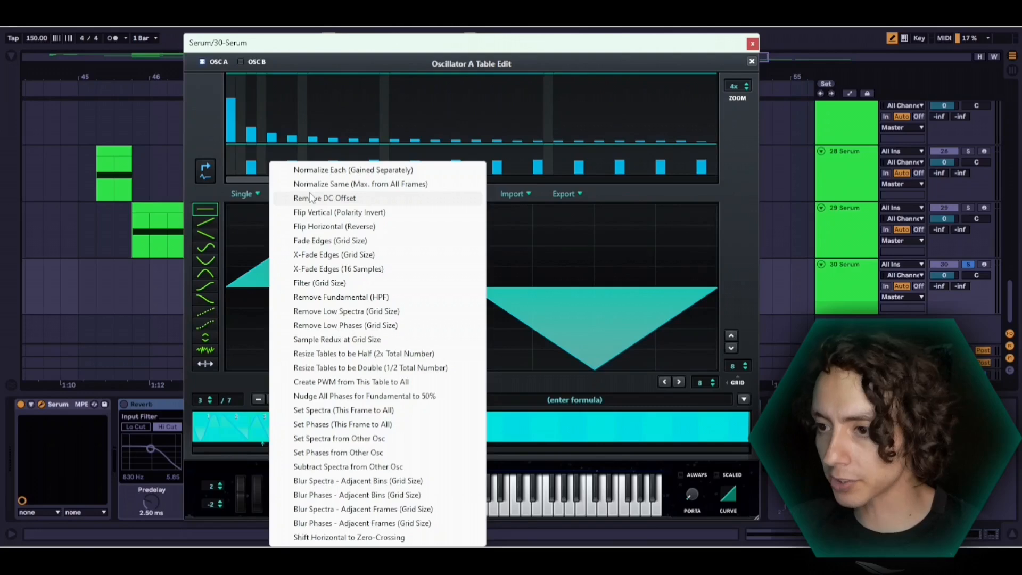
{"action": "left_click", "coordinate": [327, 296]}
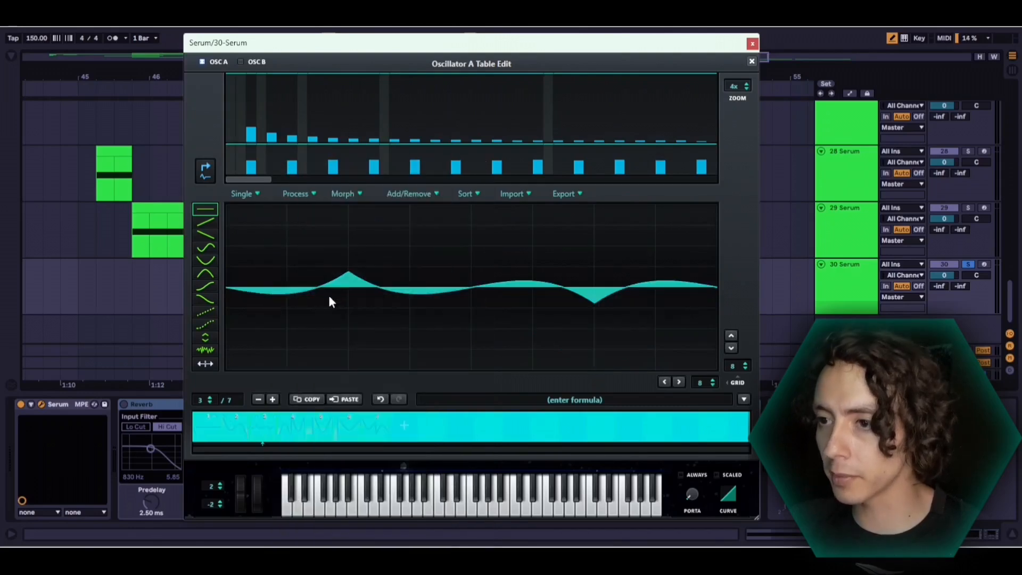
{"action": "left_click", "coordinate": [301, 197]}
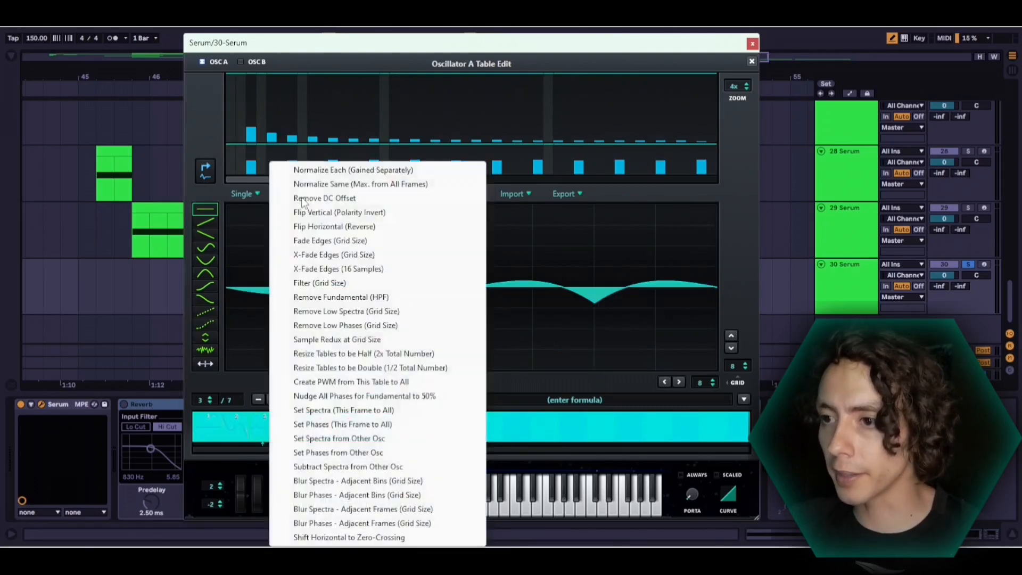
{"action": "left_click", "coordinate": [335, 171]}
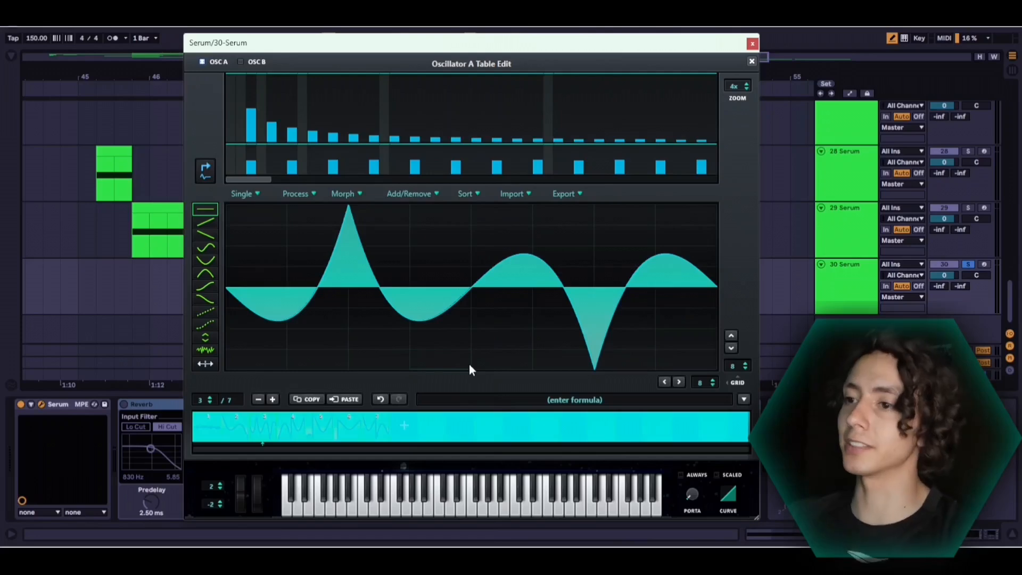
{"action": "key", "text": "space"}
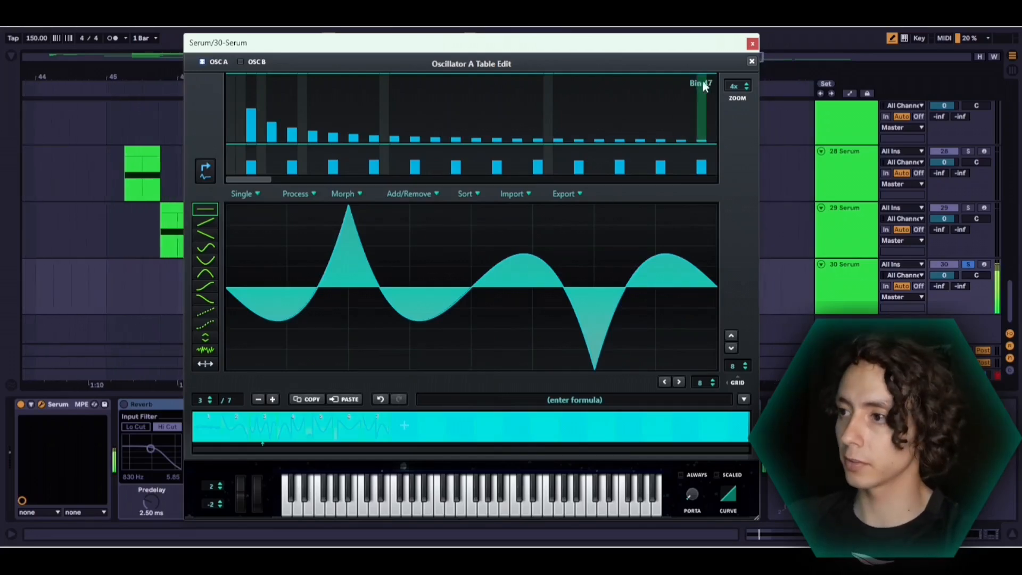
{"action": "left_click", "coordinate": [751, 62]}
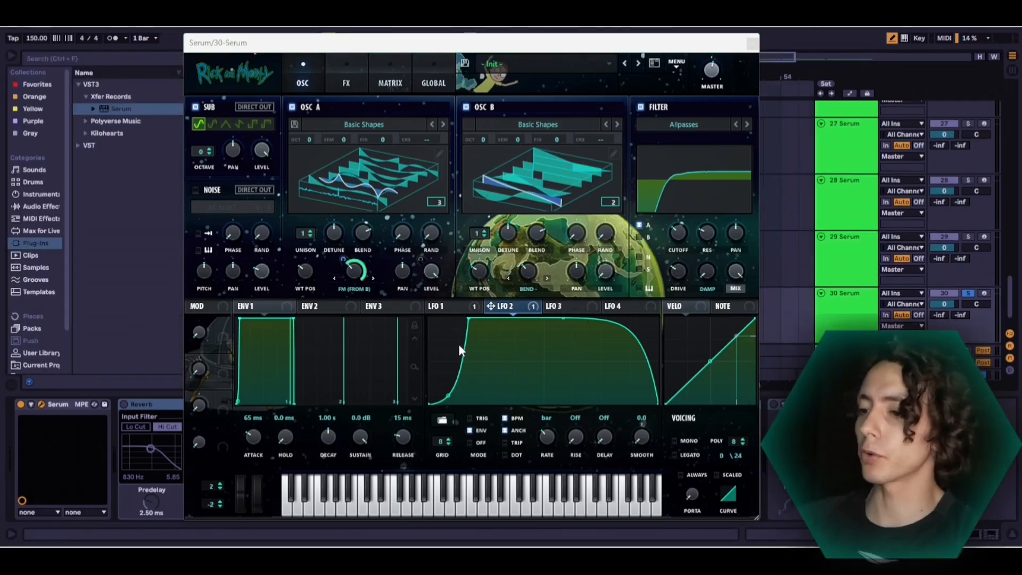
Set LFO 1's rate to 2 bar and play back the slower level modulation
{"action": "left_click", "coordinate": [544, 432]}
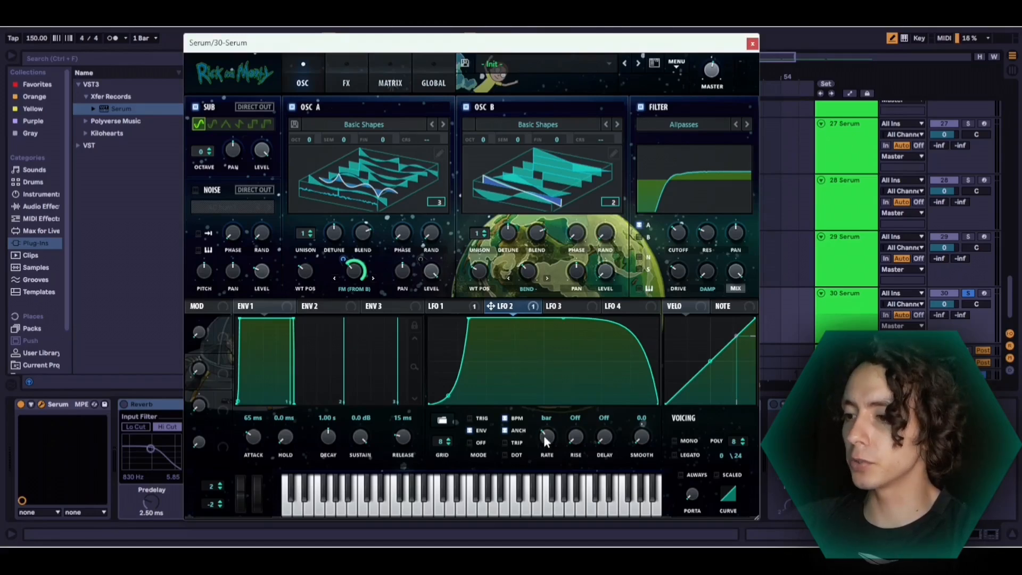
{"action": "left_click", "coordinate": [453, 310]}
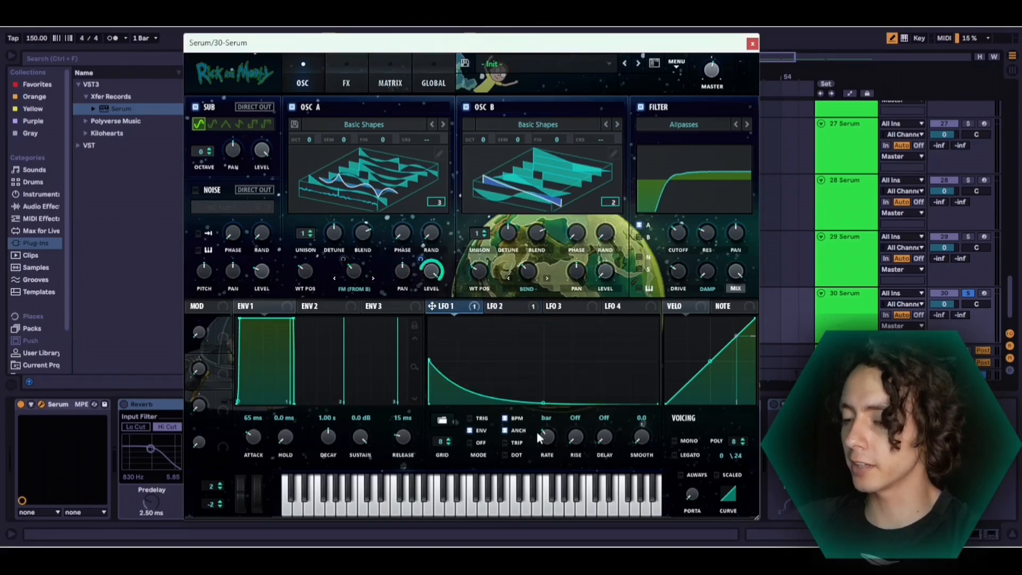
{"action": "key", "text": "space"}
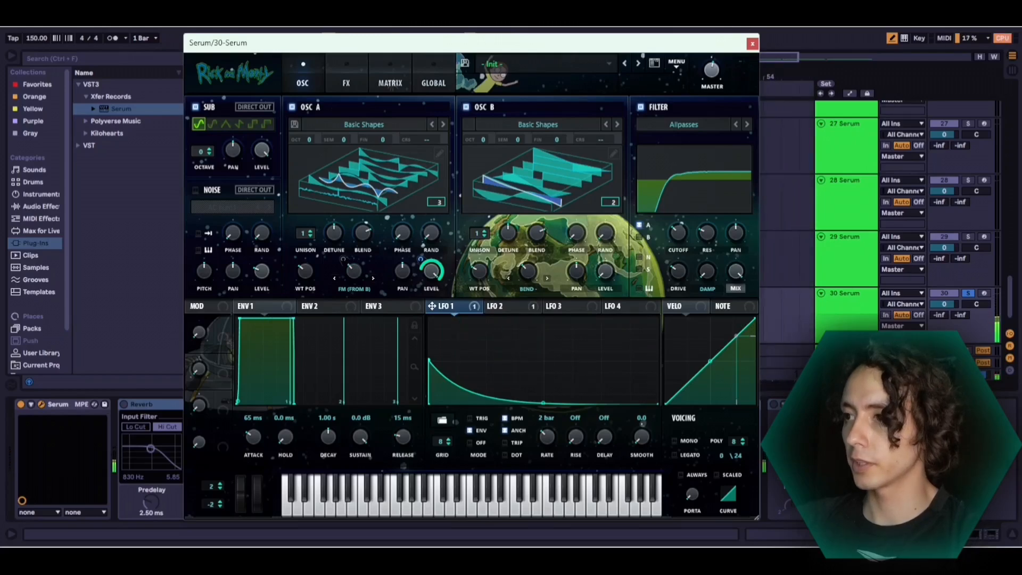
Close the synth window, select the 30 Serum track's clip from bar 49 to 51, and audition it without effects
{"action": "left_click", "coordinate": [752, 43]}
{"action": "left_click_drag", "start_coordinate": [477, 293], "coordinate": [544, 292]}
{"action": "key", "text": "space"}
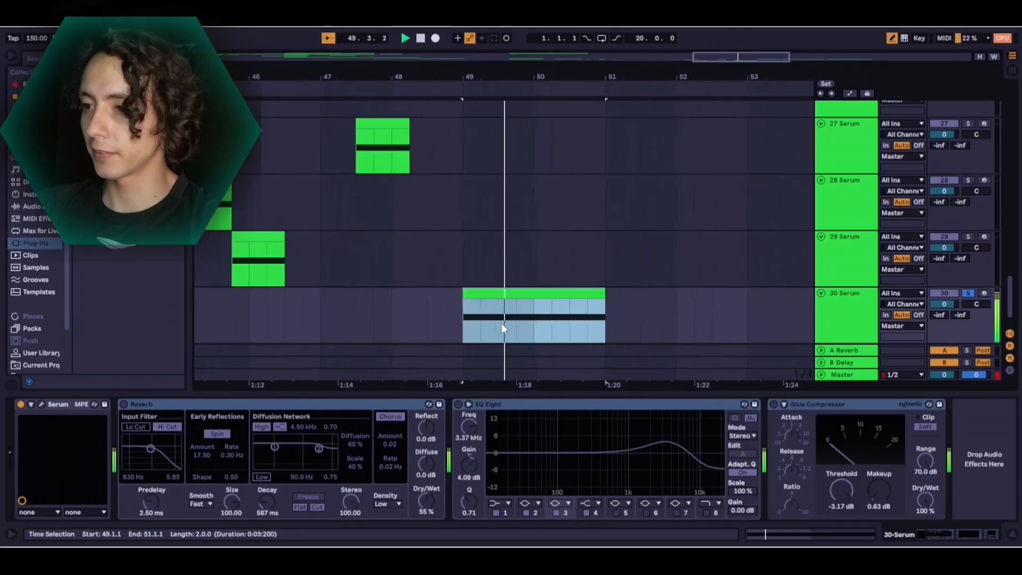
{"action": "key", "text": "space"}
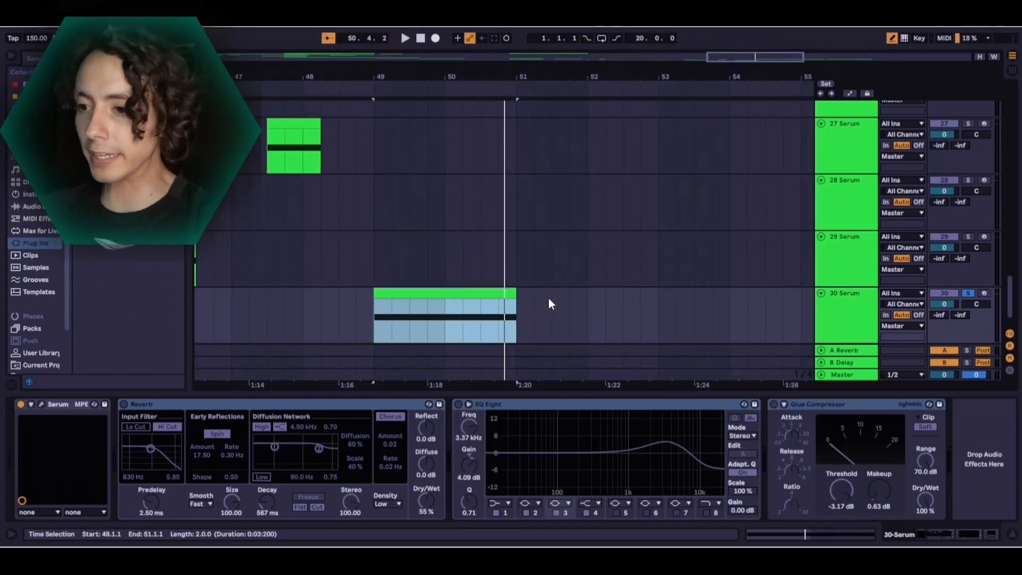
Activate the Reverb, EQ Eight and Glue Compressor devices on the track and play back the clip
{"action": "left_click", "coordinate": [124, 404]}
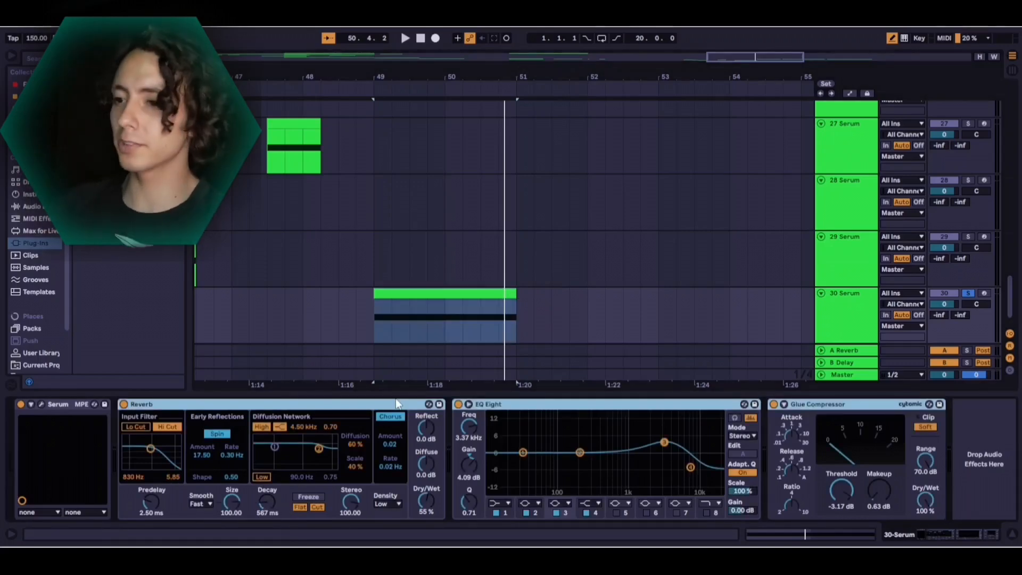
{"action": "key", "text": "space"}
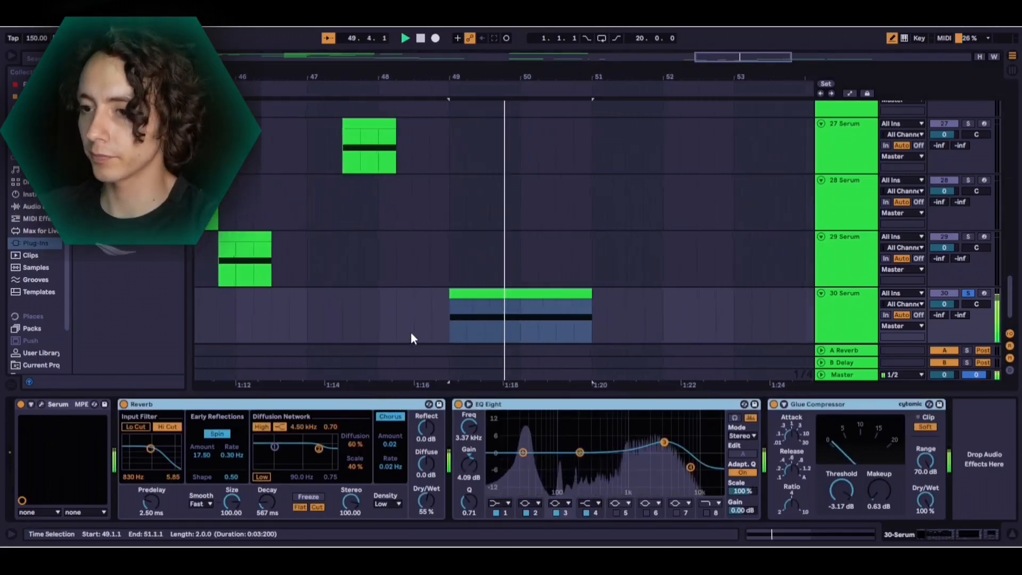
{"action": "key", "text": "space"}
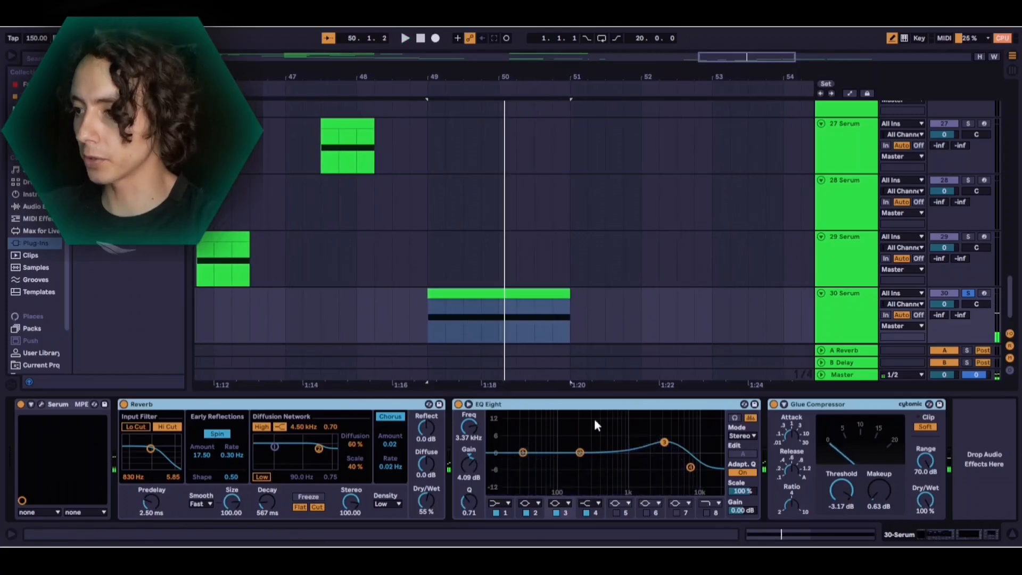
Play the processed clip repeatedly to examine the EQ Eight curve, the track level and the Glue Compressor's effect
{"action": "left_click", "coordinate": [501, 406]}
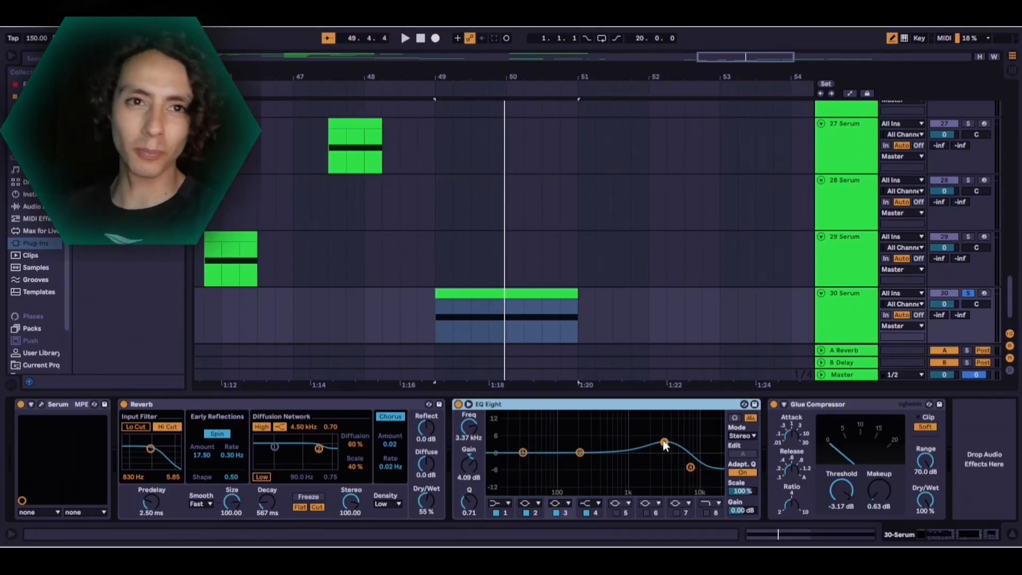
{"action": "key", "text": "space"}
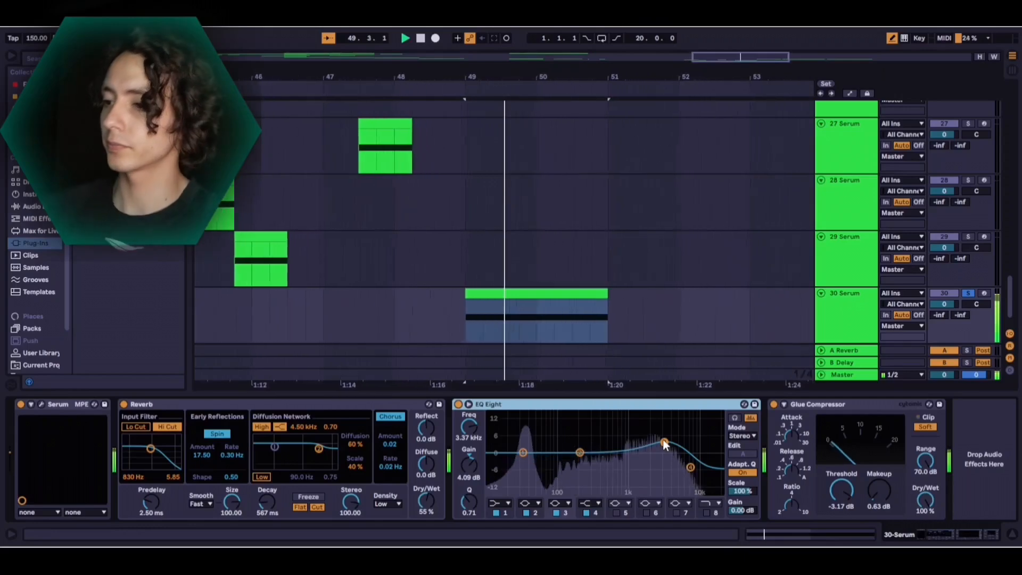
{"action": "key", "text": "space"}
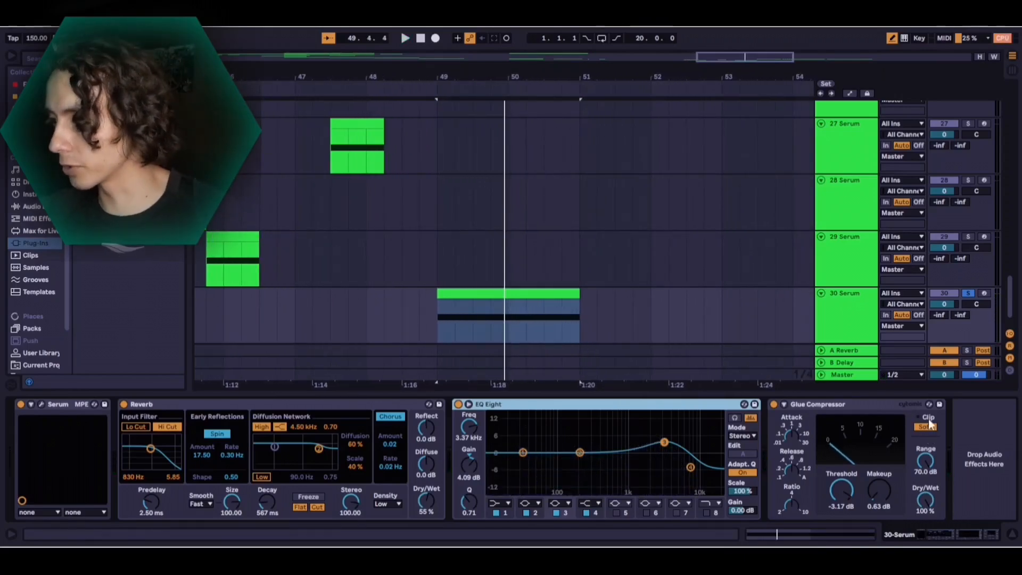
{"action": "scroll", "coordinate": [969, 314], "scroll_direction": "down", "scroll_amount": 1}
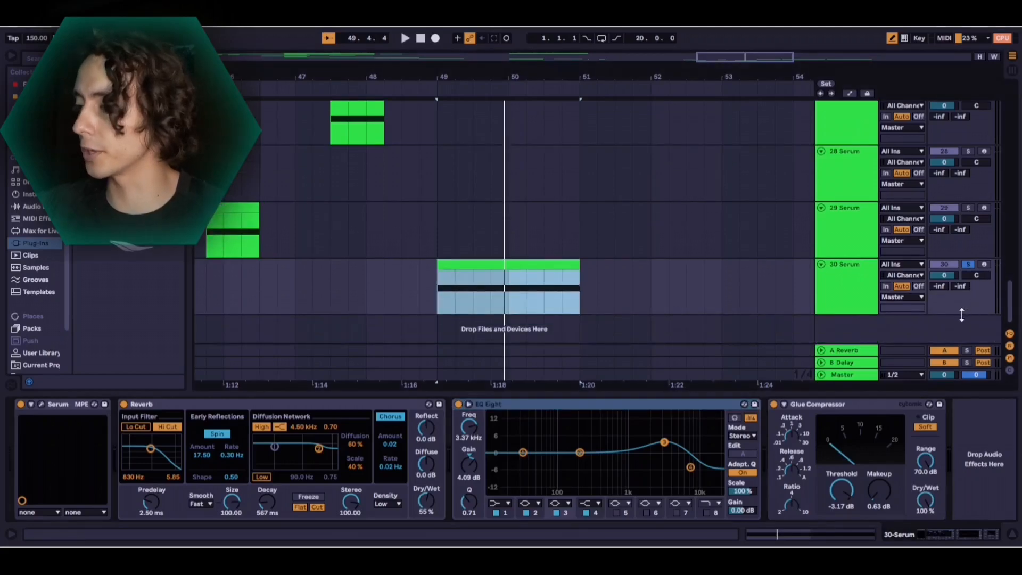
{"action": "key", "text": "space"}
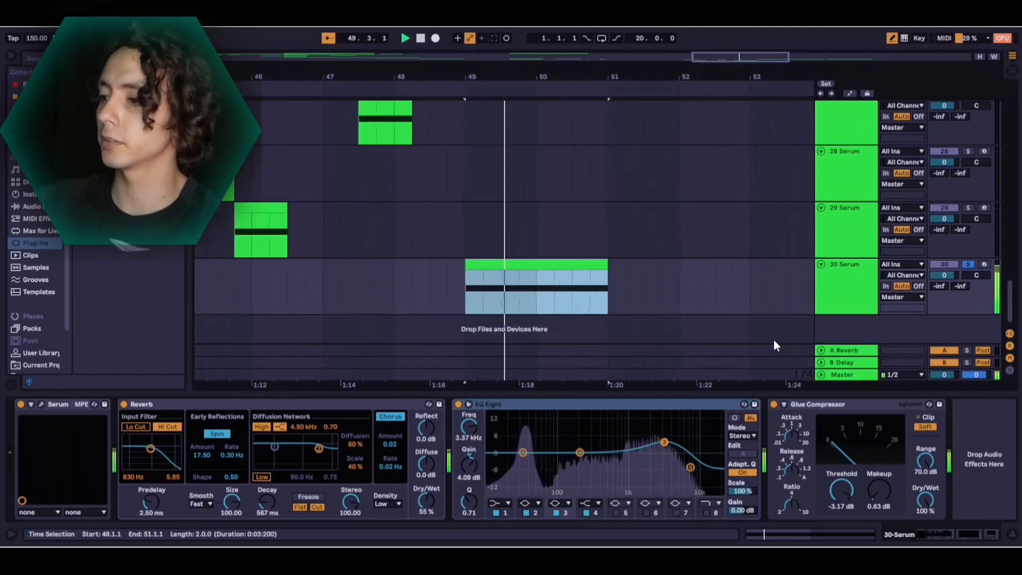
{"action": "key", "text": "space"}
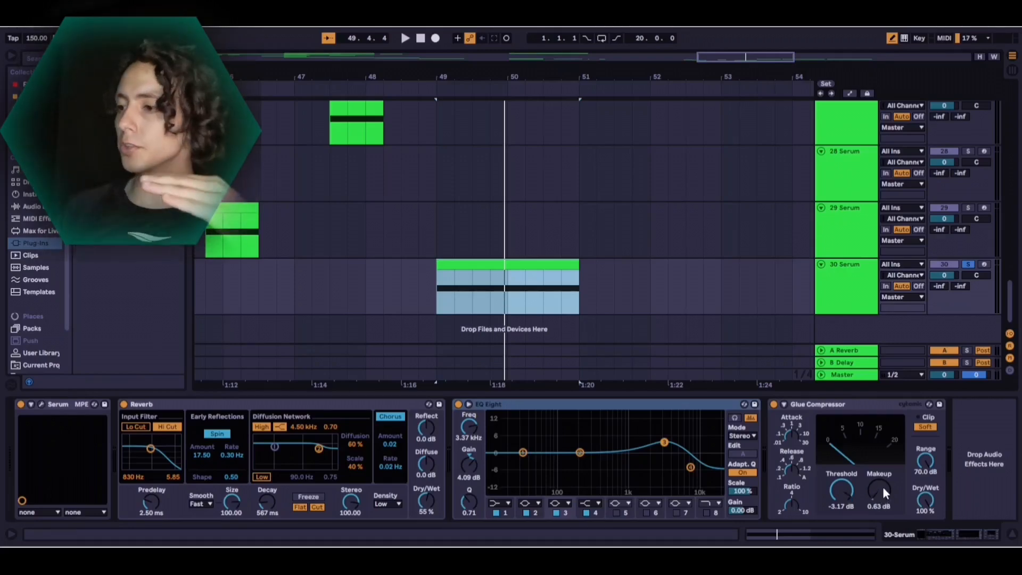
{"action": "key", "text": "space"}
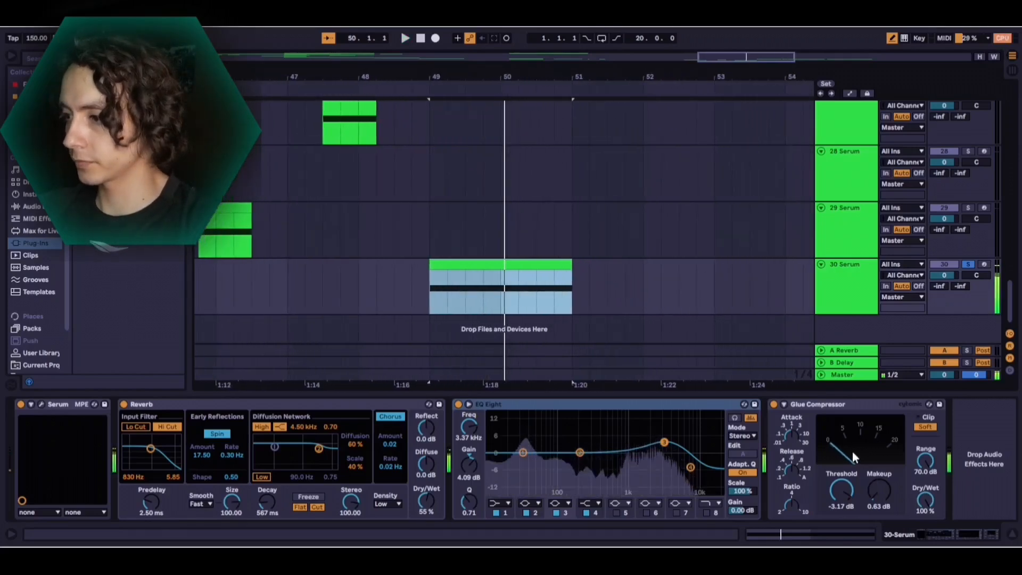
{"action": "key", "text": "space"}
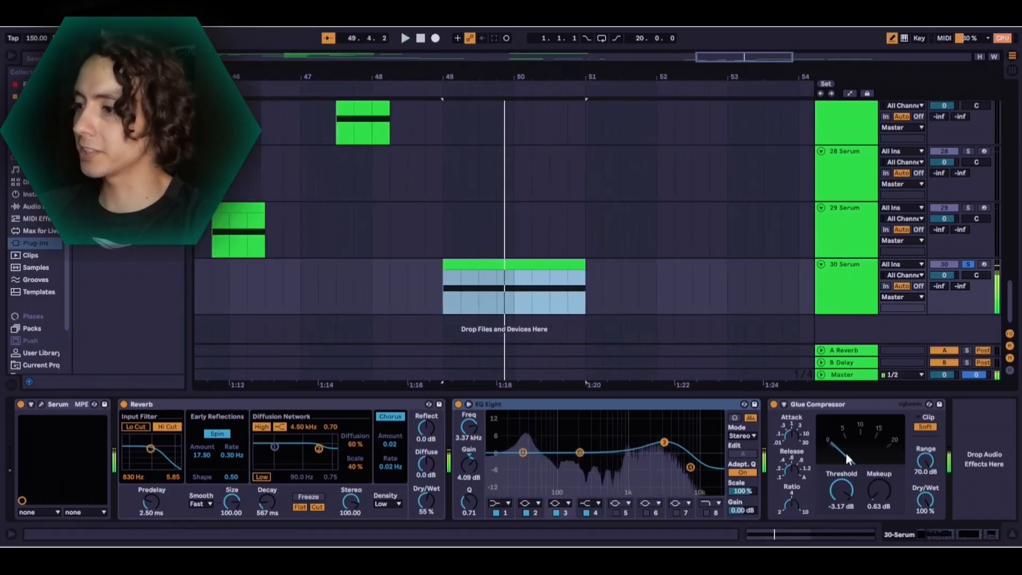
Reopen the track's Serum and adjust oscillator B's bend amount, wavetable position to 2 and octave to -1 during playback
{"action": "left_click", "coordinate": [479, 299]}
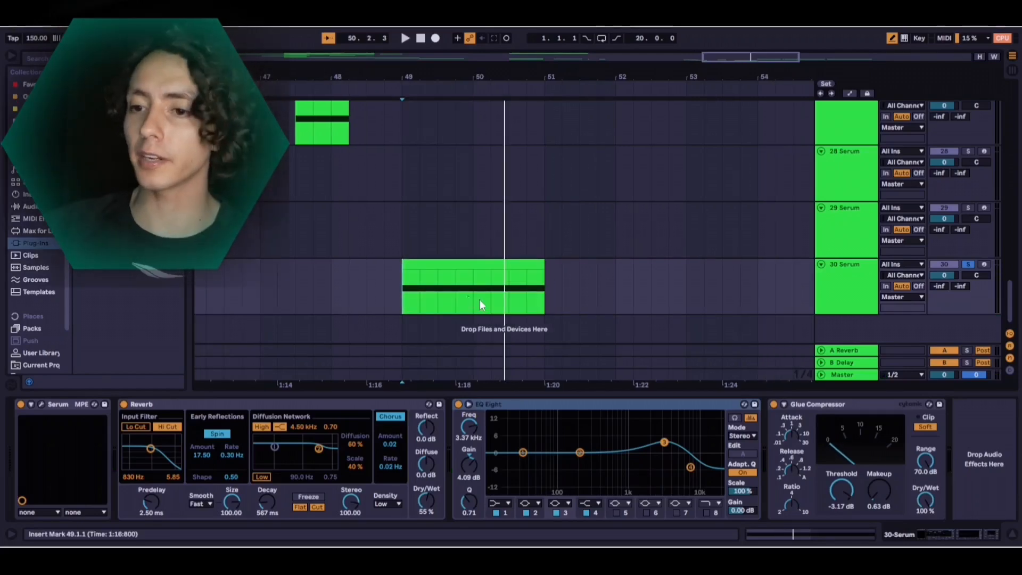
{"action": "left_click", "coordinate": [41, 405]}
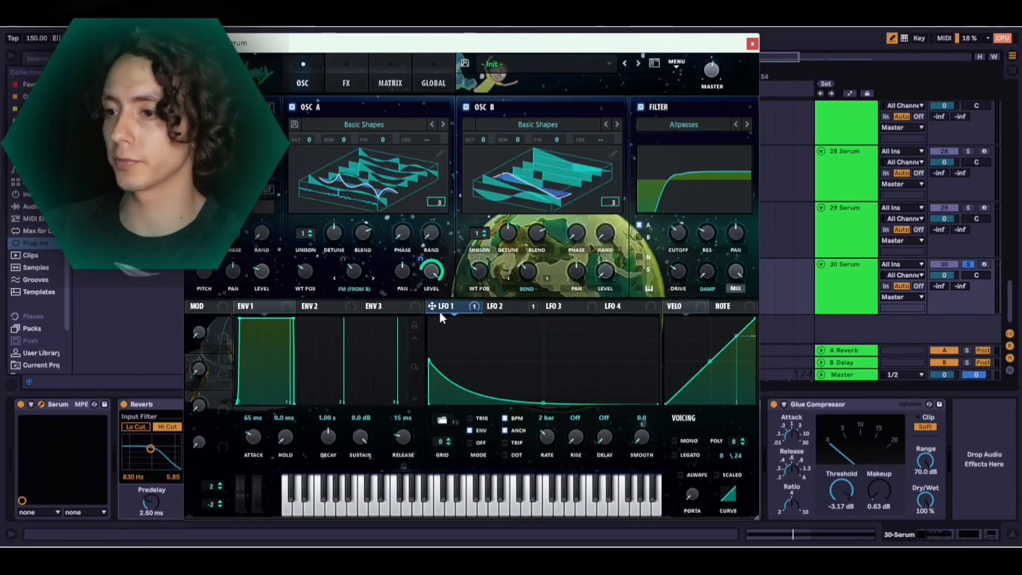
{"action": "key", "text": "space"}
{"action": "left_click_drag", "start_coordinate": [533, 277], "coordinate": [527, 284]}
{"action": "left_click_drag", "start_coordinate": [528, 223], "coordinate": [483, 264]}
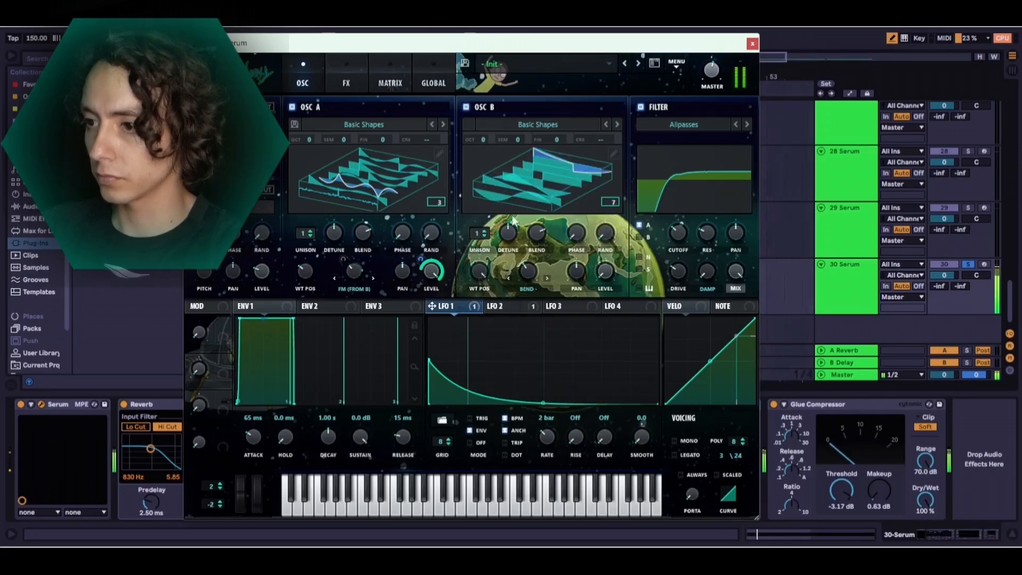
{"action": "left_click_drag", "start_coordinate": [482, 140], "coordinate": [520, 164]}
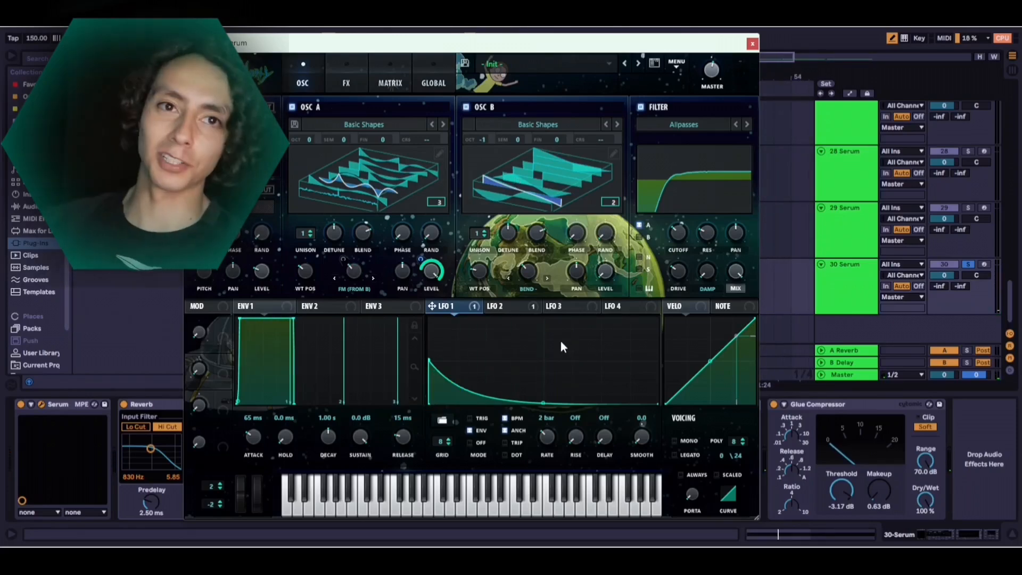
{"action": "key", "text": "space"}
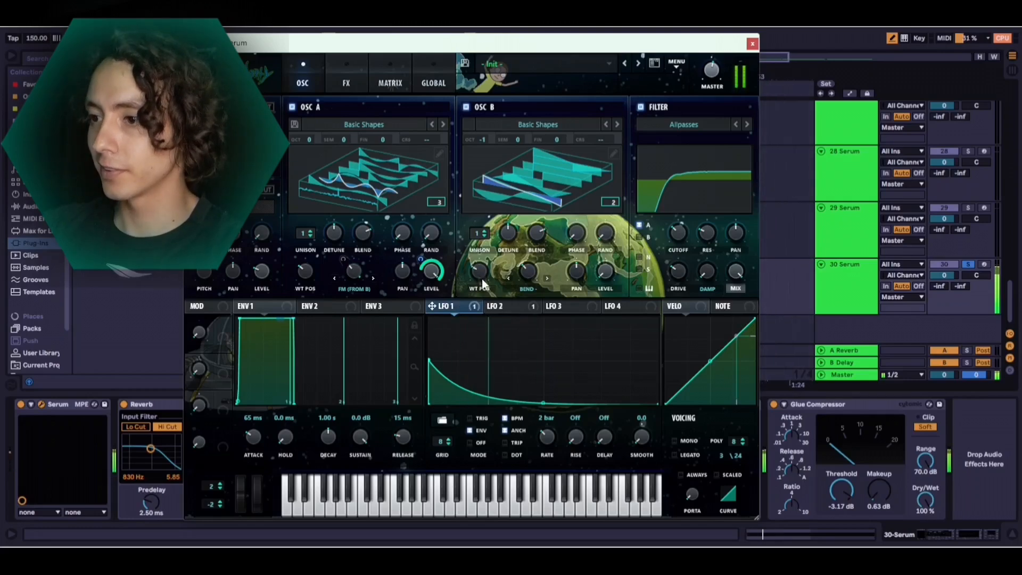
Adjust oscillator A's FM (From B) warp amount to about 32% during playback
{"action": "mouse_move", "coordinate": [529, 269]}
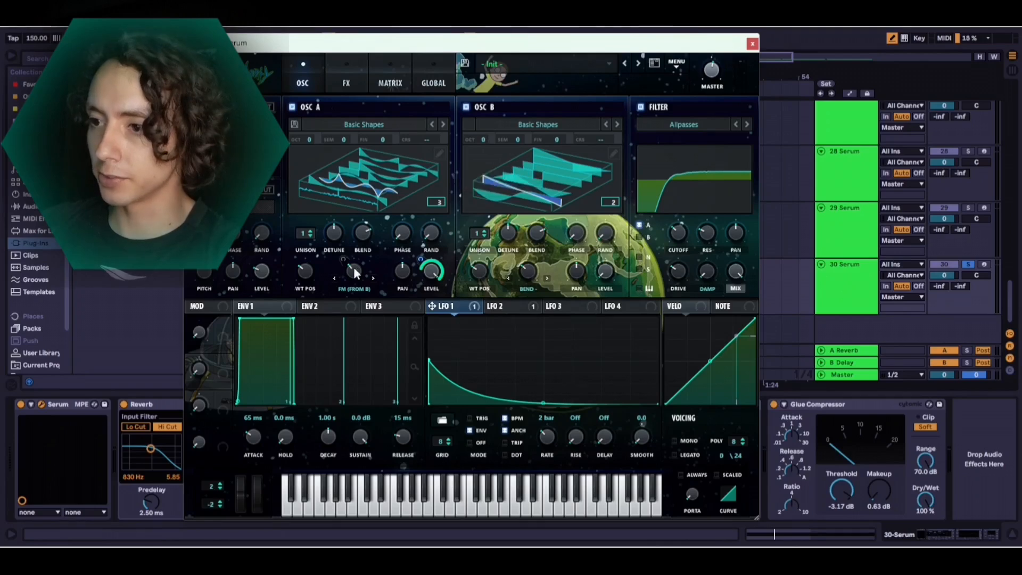
{"action": "mouse_move", "coordinate": [354, 271]}
{"action": "left_click_drag", "start_coordinate": [352, 266], "coordinate": [362, 209]}
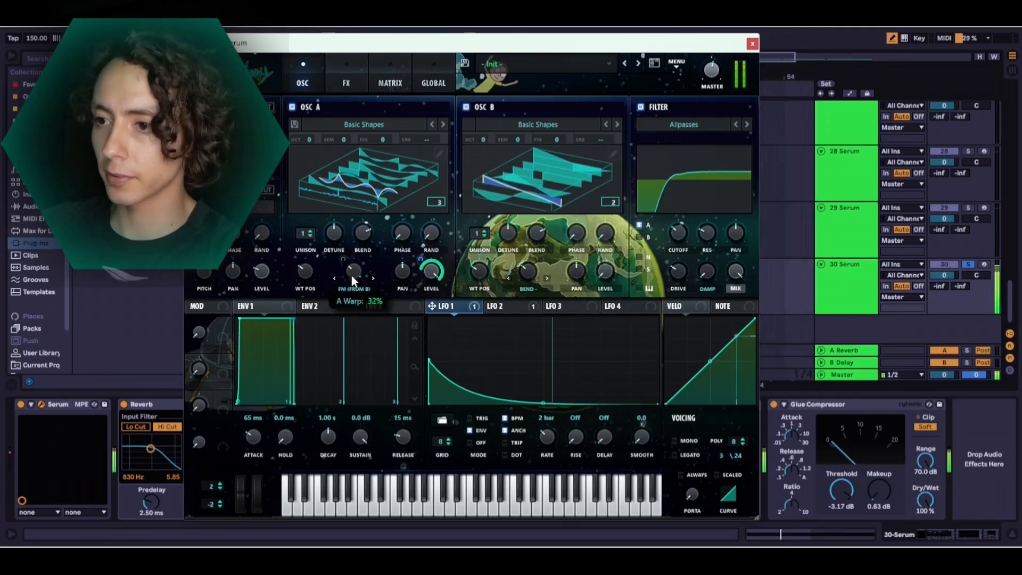
Try different wavetable positions for oscillator A during playback
{"action": "mouse_move", "coordinate": [354, 289]}
{"action": "left_mouse_down"}
{"action": "mouse_move", "coordinate": [352, 316]}
{"action": "mouse_move", "coordinate": [349, 287]}
{"action": "left_mouse_up"}
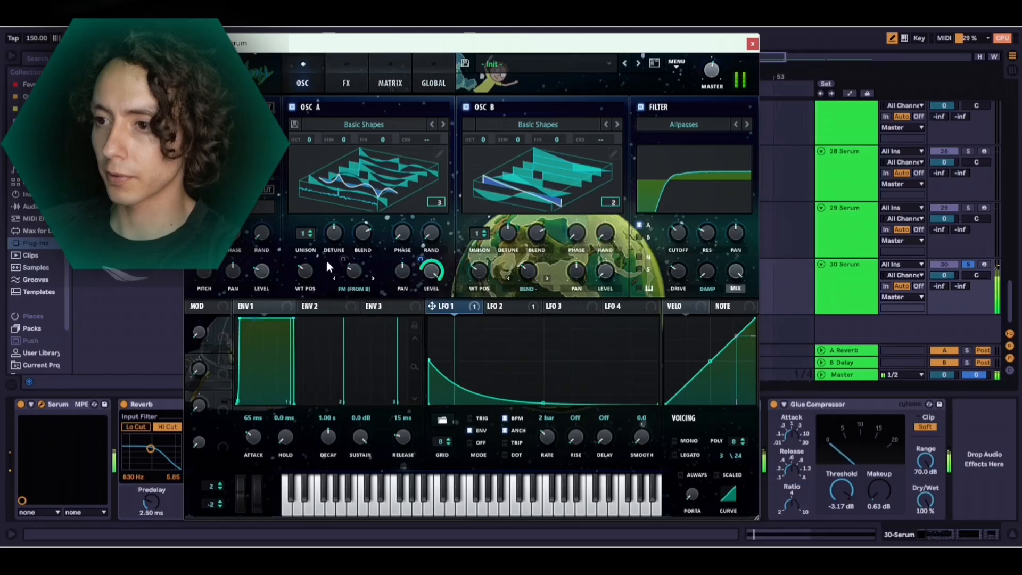
{"action": "mouse_move", "coordinate": [305, 273]}
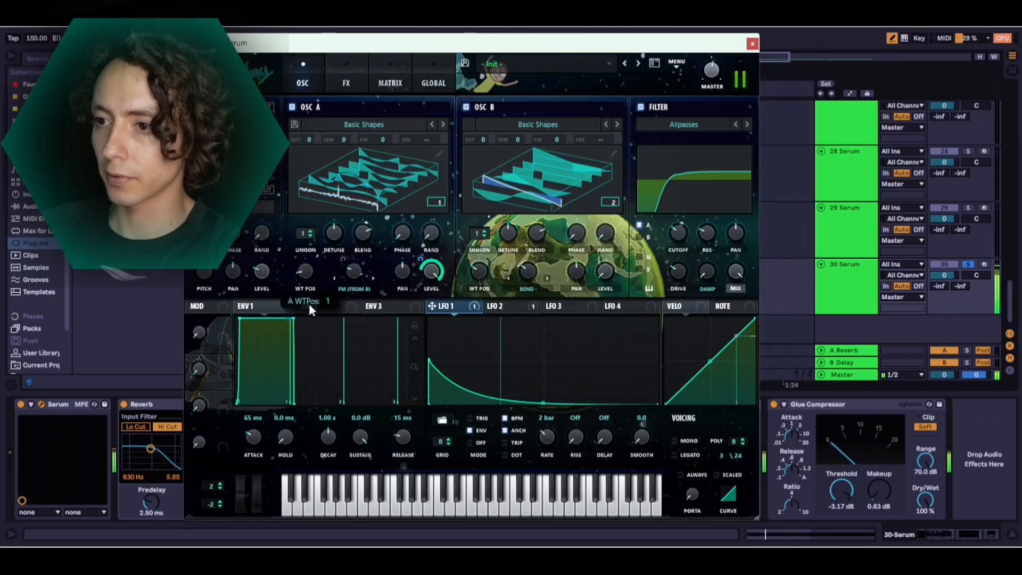
{"action": "left_click_drag", "start_coordinate": [304, 259], "coordinate": [321, 171]}
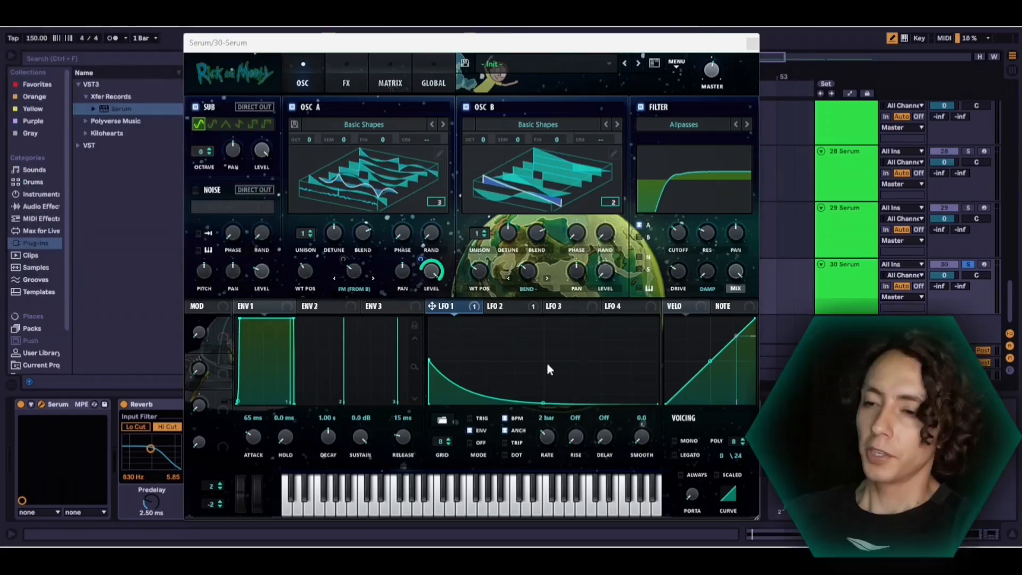
Assign LFO 3 to oscillator B's bend amount and shape it as a rising ramp in envelope mode at a 2 bar rate
{"action": "left_click_drag", "start_coordinate": [564, 308], "coordinate": [528, 272]}
{"action": "key", "text": "space"}
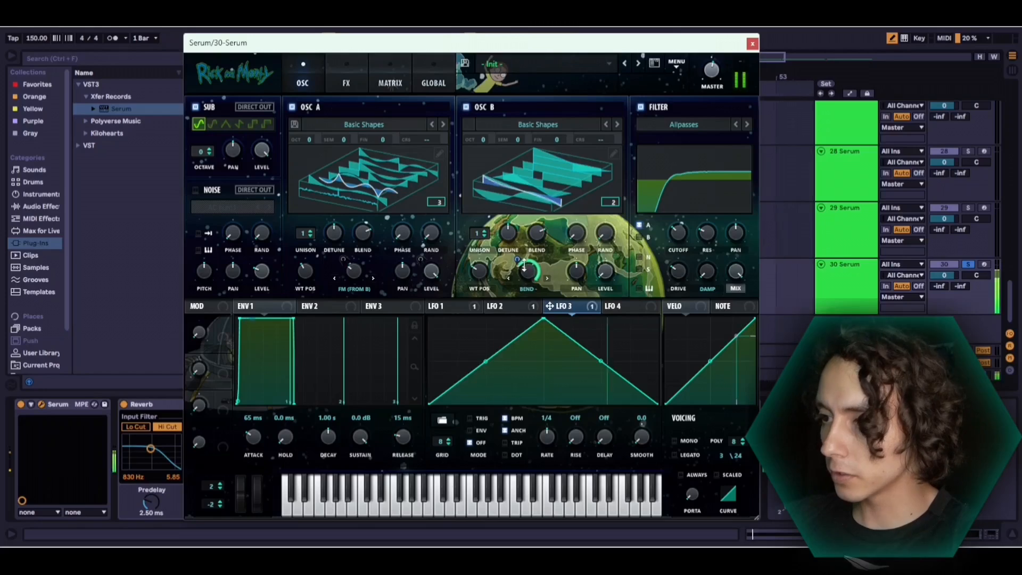
{"action": "left_click_drag", "start_coordinate": [545, 321], "coordinate": [690, 282]}
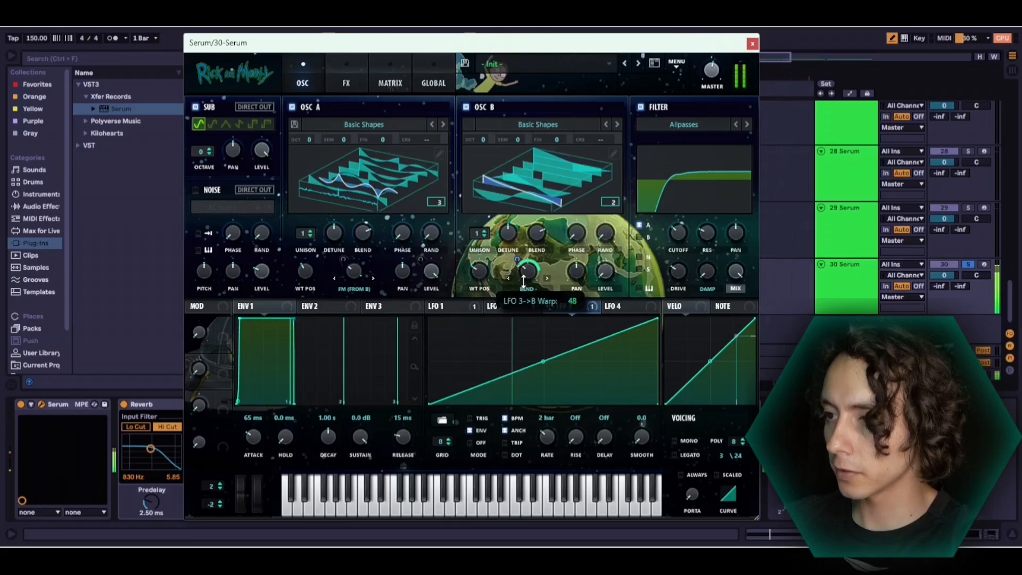
Set LFO 3's rate to bar and adjust oscillator B's bend amount and its LFO 3 modulation depth to about 47 during playback
{"action": "mouse_move", "coordinate": [530, 274]}
{"action": "left_mouse_down"}
{"action": "mouse_move", "coordinate": [530, 247]}
{"action": "mouse_move", "coordinate": [517, 275]}
{"action": "left_mouse_up"}
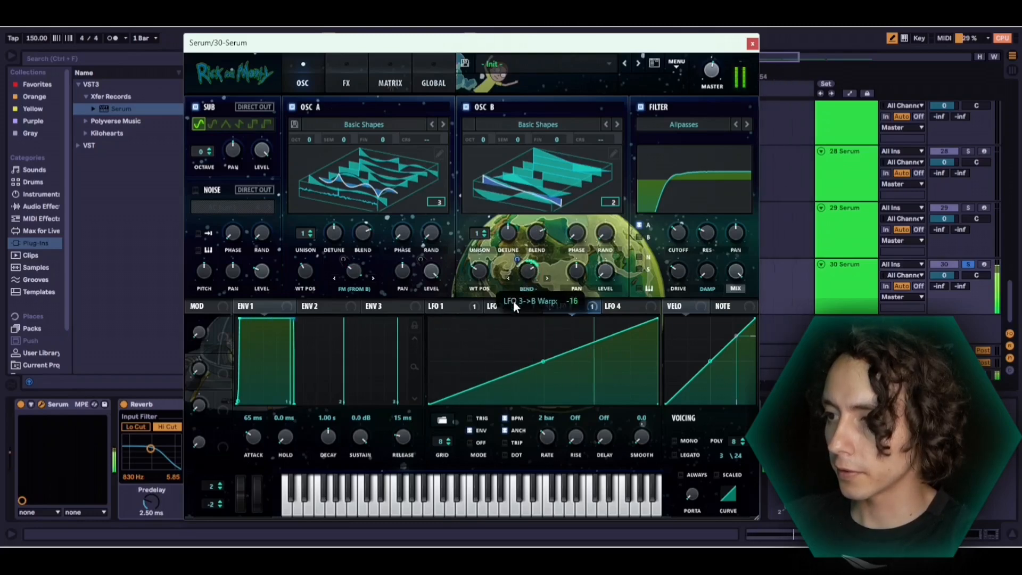
{"action": "mouse_move", "coordinate": [531, 269]}
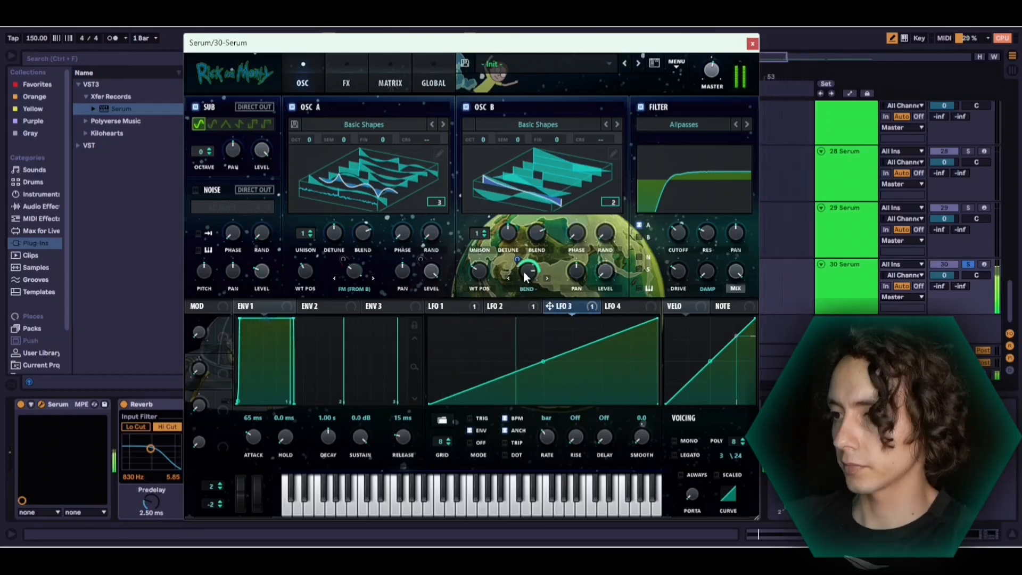
{"action": "left_click_drag", "start_coordinate": [518, 260], "coordinate": [538, 374]}
{"action": "left_click_drag", "start_coordinate": [517, 260], "coordinate": [517, 258]}
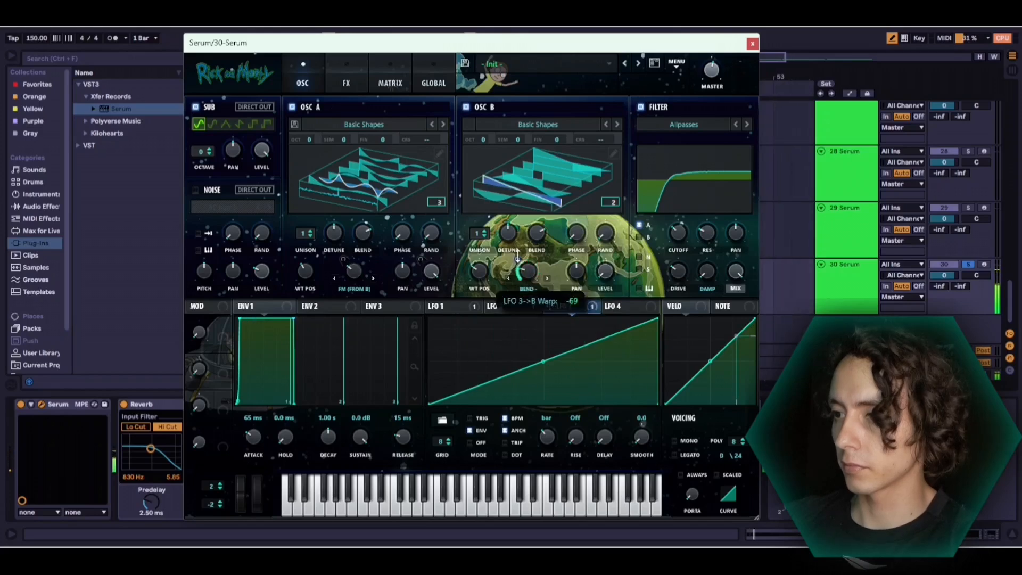
{"action": "left_click_drag", "start_coordinate": [536, 200], "coordinate": [539, 229]}
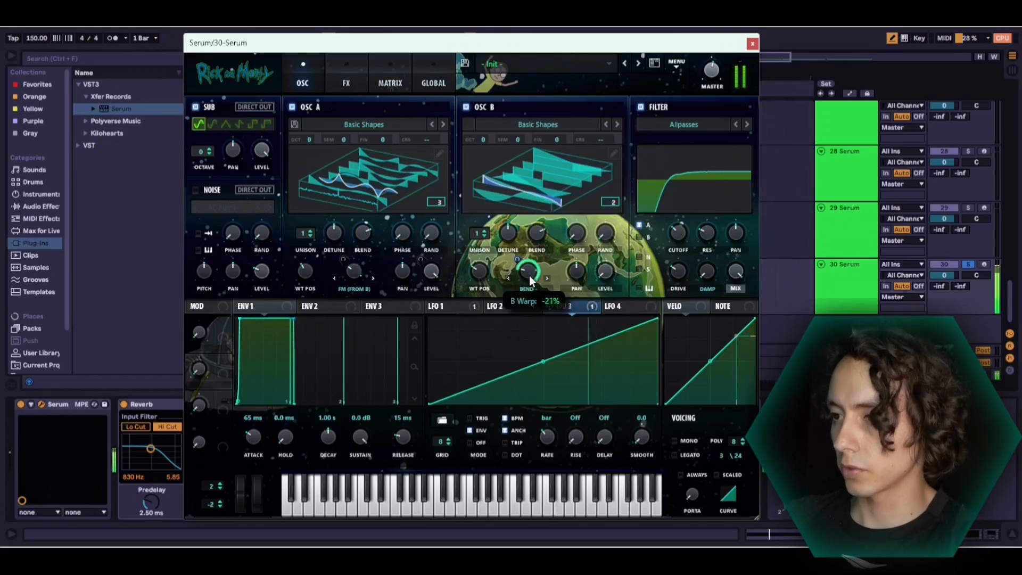
{"action": "left_click_drag", "start_coordinate": [529, 276], "coordinate": [519, 282]}
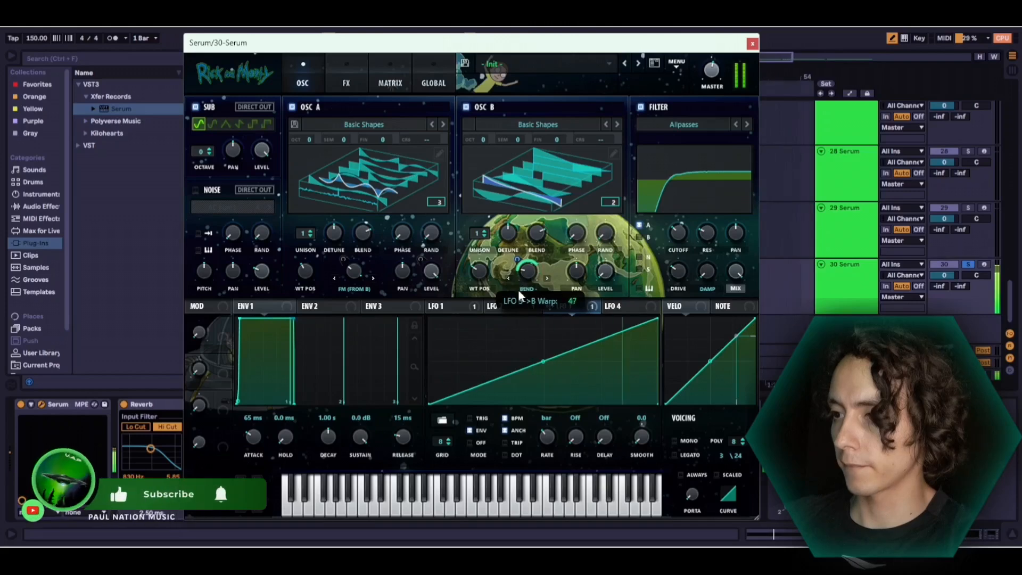